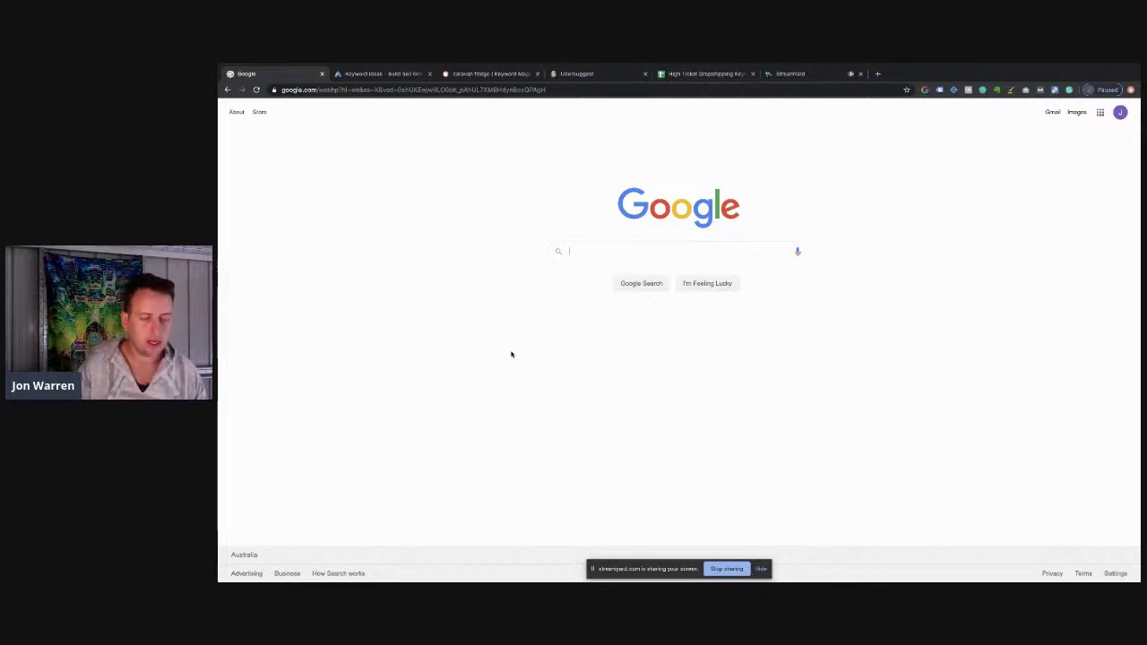
# Step: Search Google for "caravan fridge"
pyautogui.write('caravan')
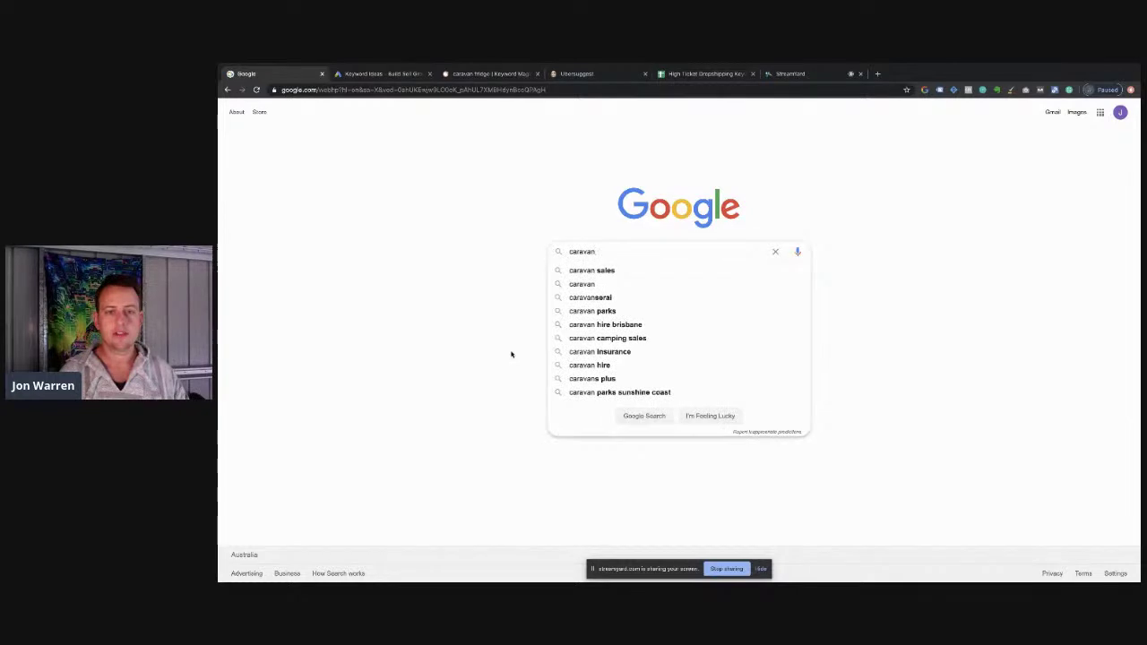
pyautogui.write(' fridge')
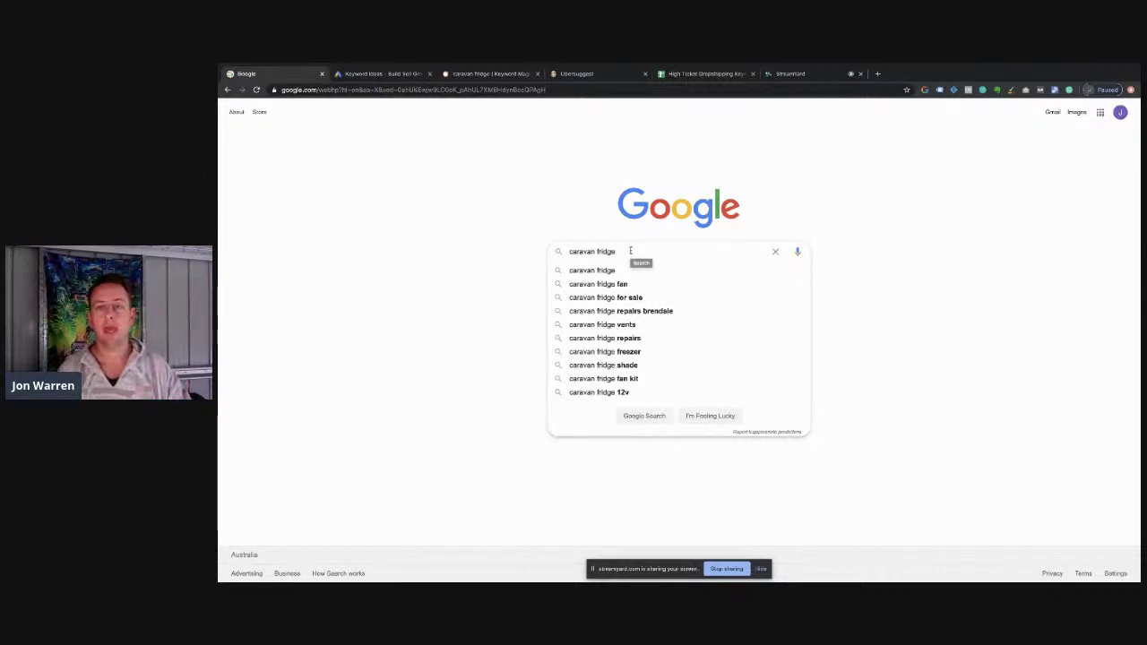
pyautogui.press('Return')
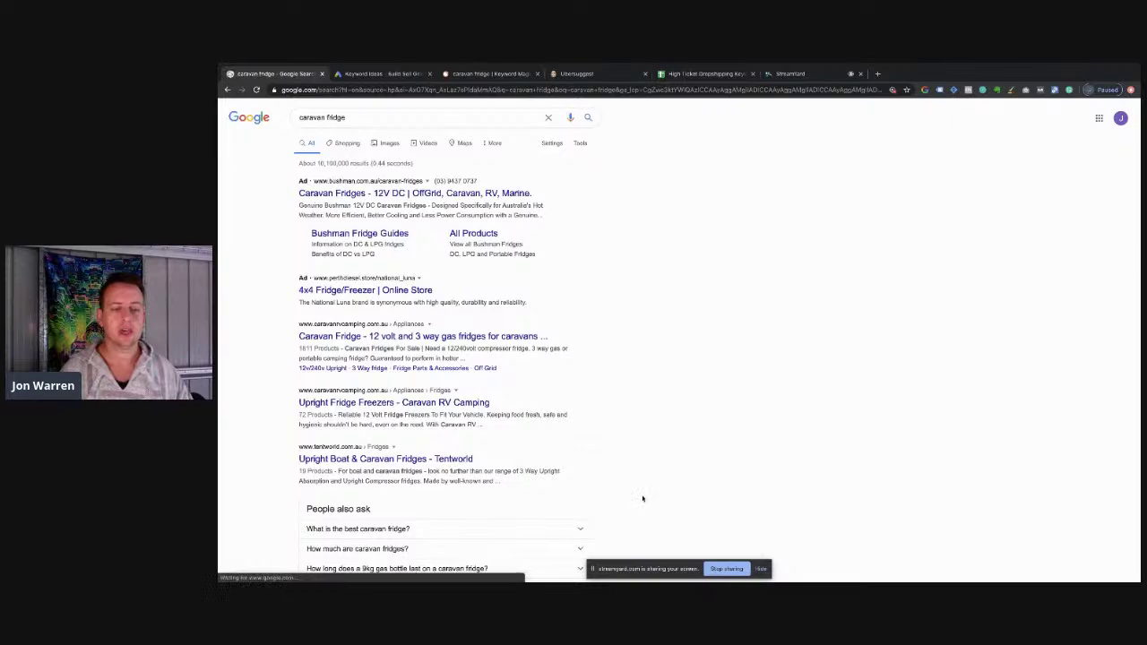
# Step: Examine the ads, organic results and related searches for caravan fridge, and switch to the High Ticket Dropshipping Keyword Research Template spreadsheet
pyautogui.scroll(-15, 642, 499)
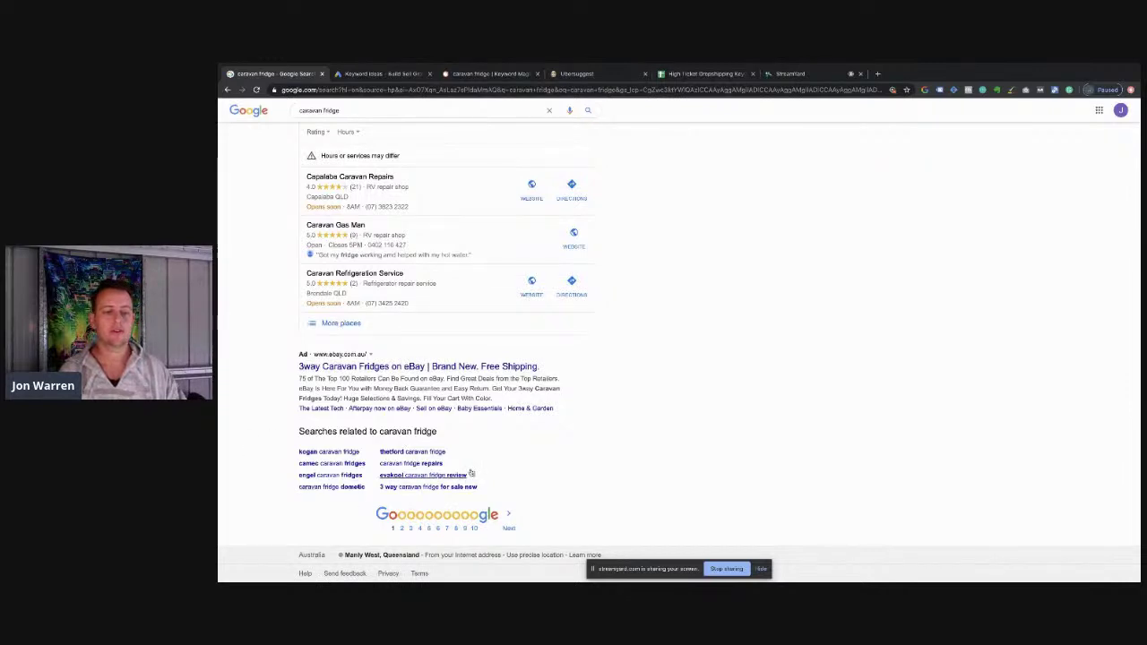
pyautogui.scroll(15, 511, 481)
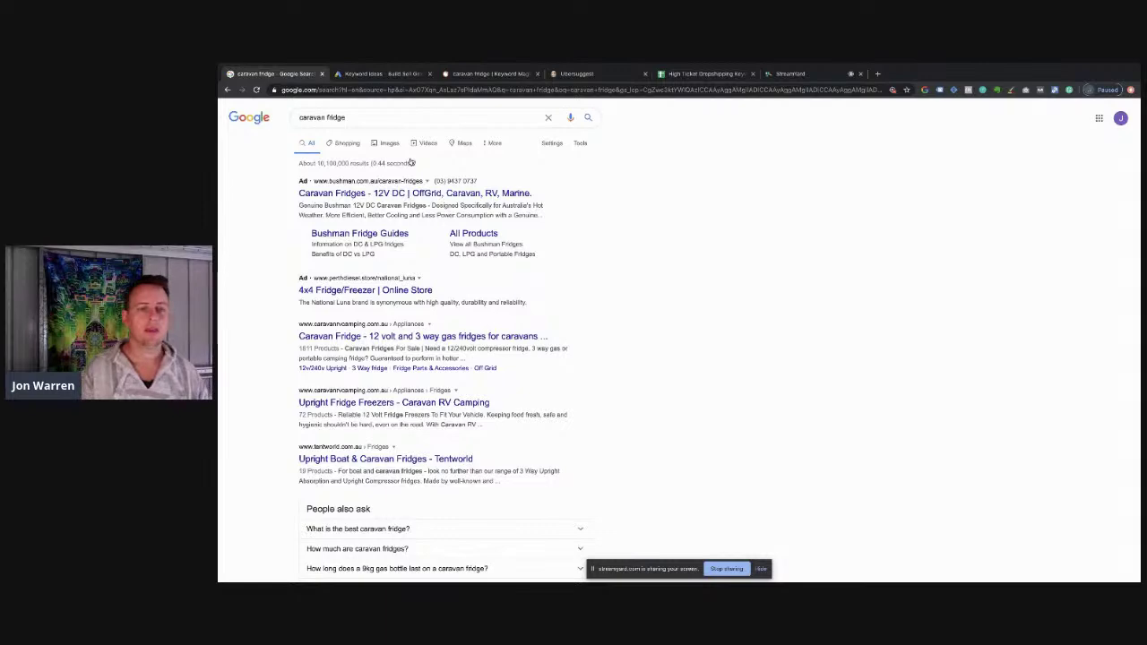
pyautogui.scroll(-15, 411, 162)
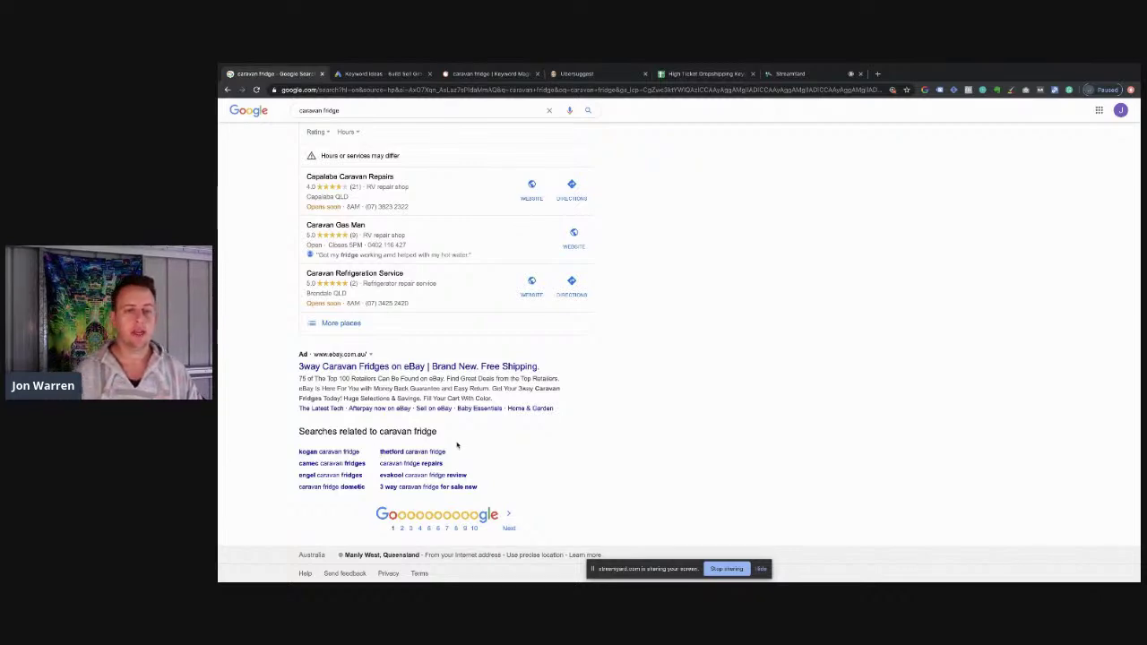
pyautogui.scroll(15, 457, 445)
pyautogui.scroll(-15, 421, 484)
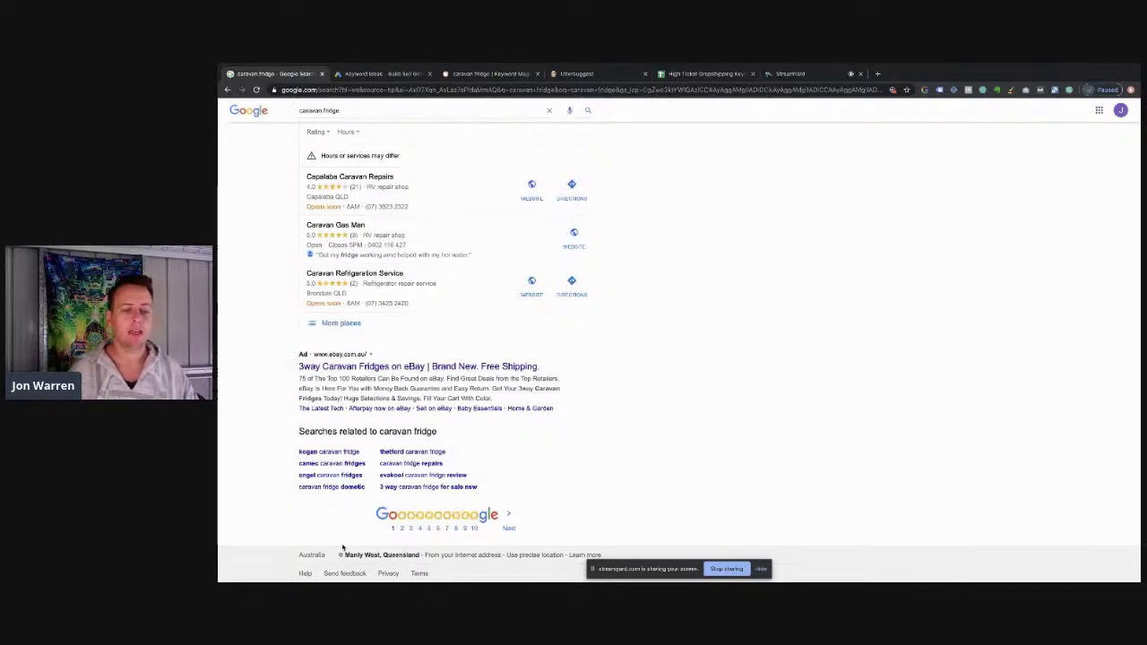
pyautogui.scroll(15, 351, 482)
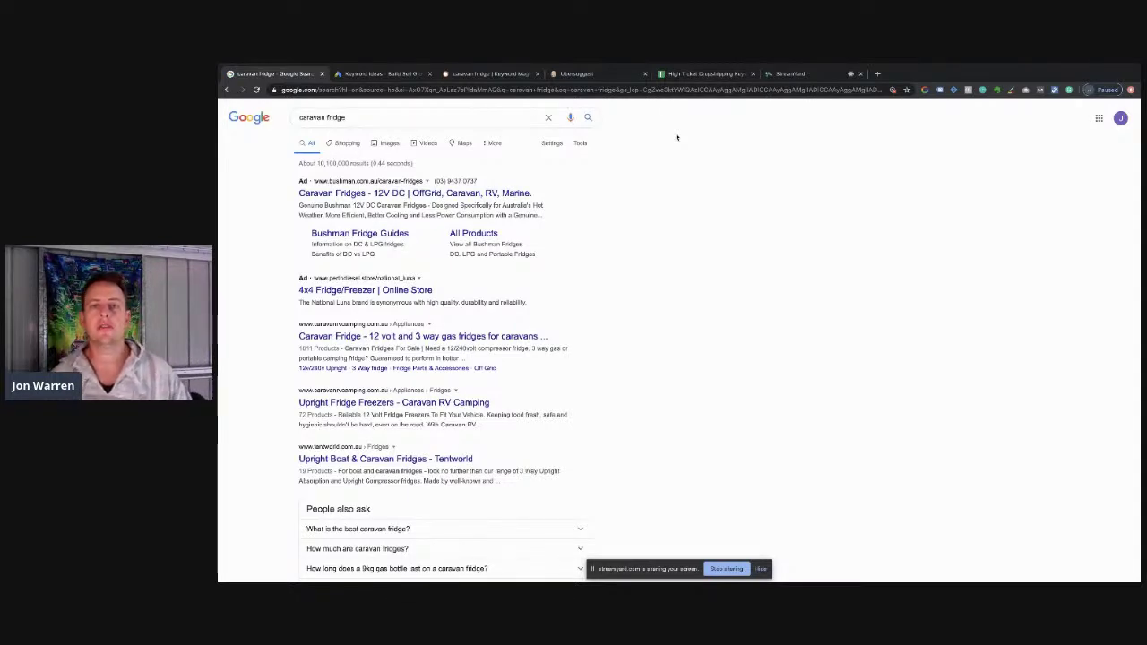
pyautogui.click(678, 73)
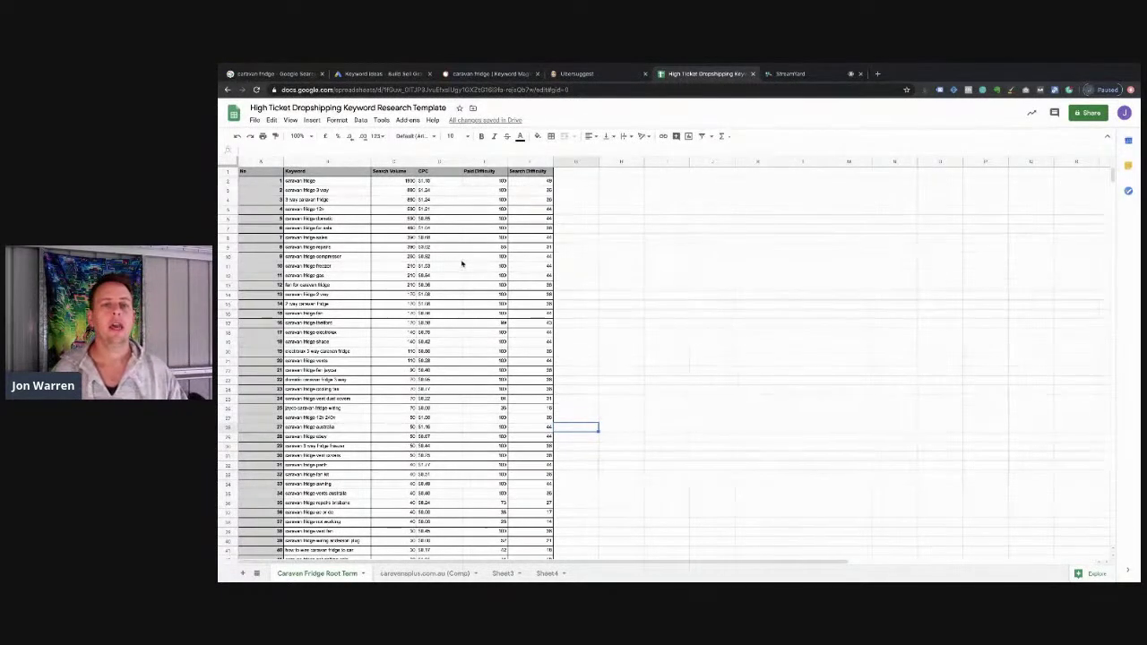
# Step: Switch to the Google Ads keyword plan for caravan fridge and locate Keyword Planner among the planning tools
pyautogui.click(378, 73)
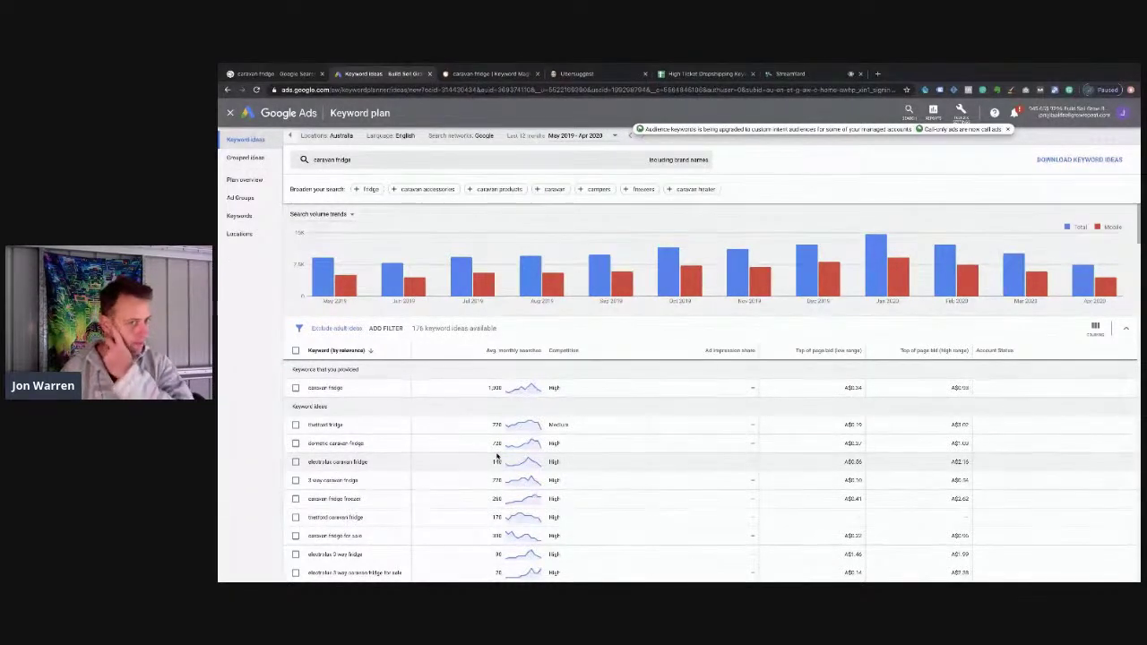
pyautogui.scroll(-3, 496, 457)
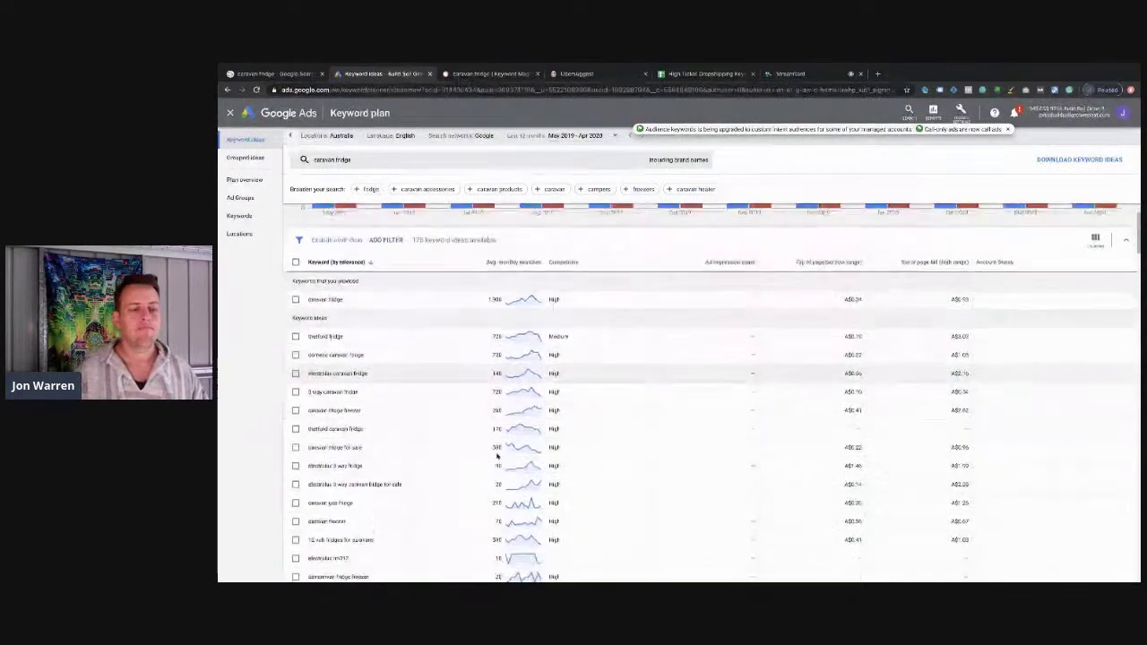
pyautogui.scroll(3, 497, 457)
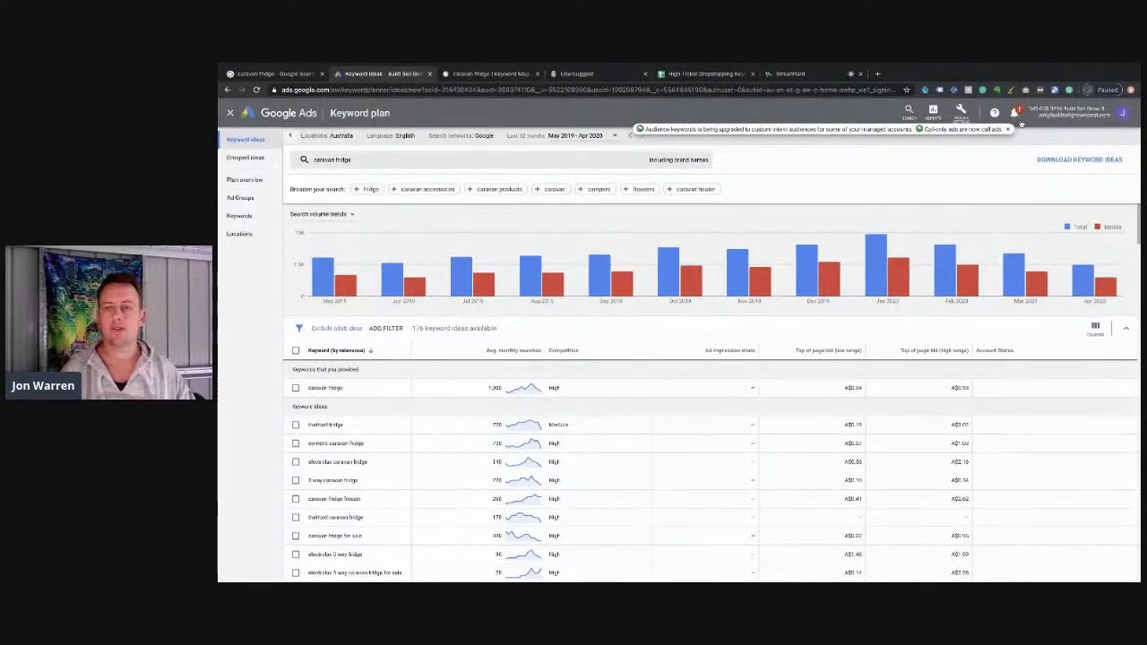
pyautogui.click(958, 117)
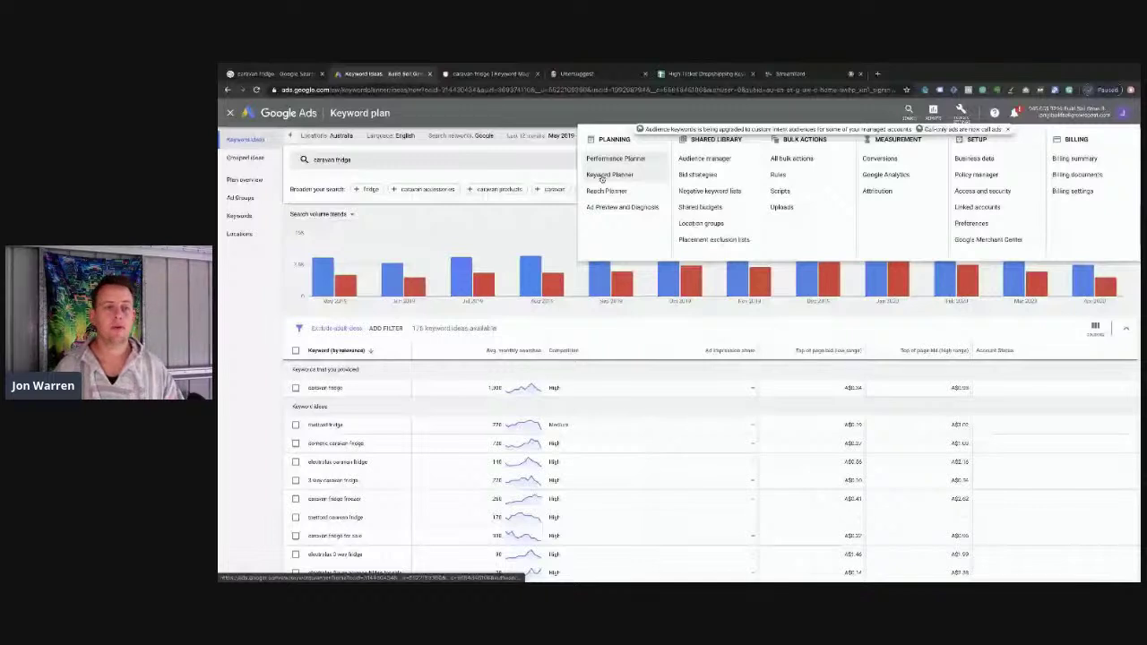
pyautogui.click(602, 175)
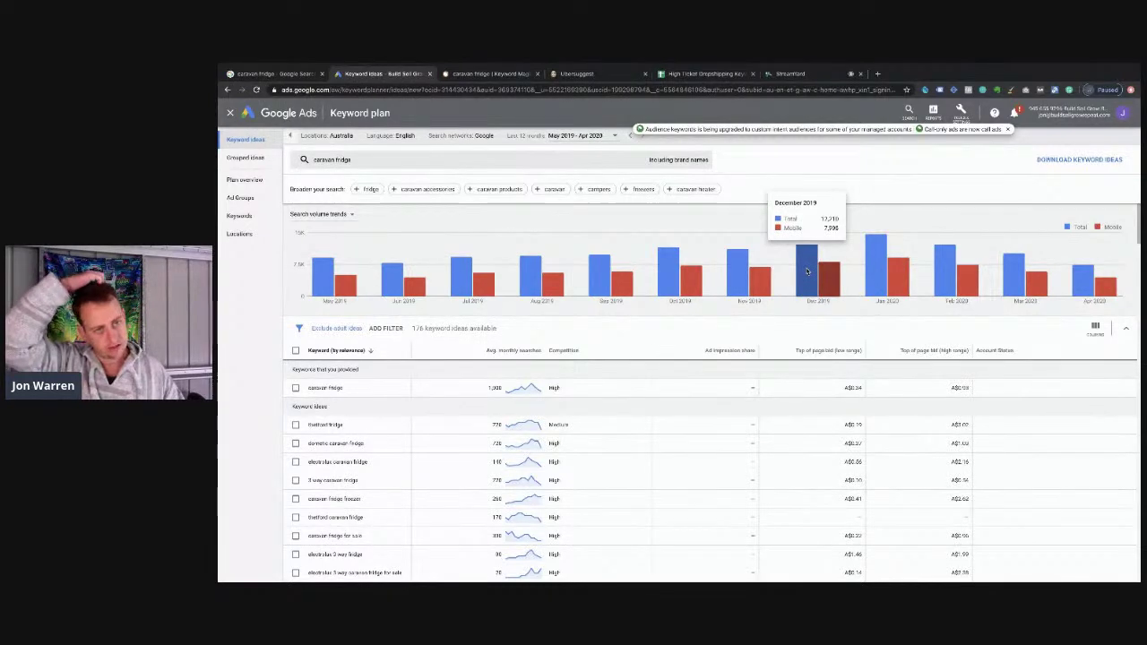
# Step: Examine the caravan fridge keyword ideas in relevance order, comparing brand and fridge-type terms
pyautogui.scroll(-3, 806, 271)
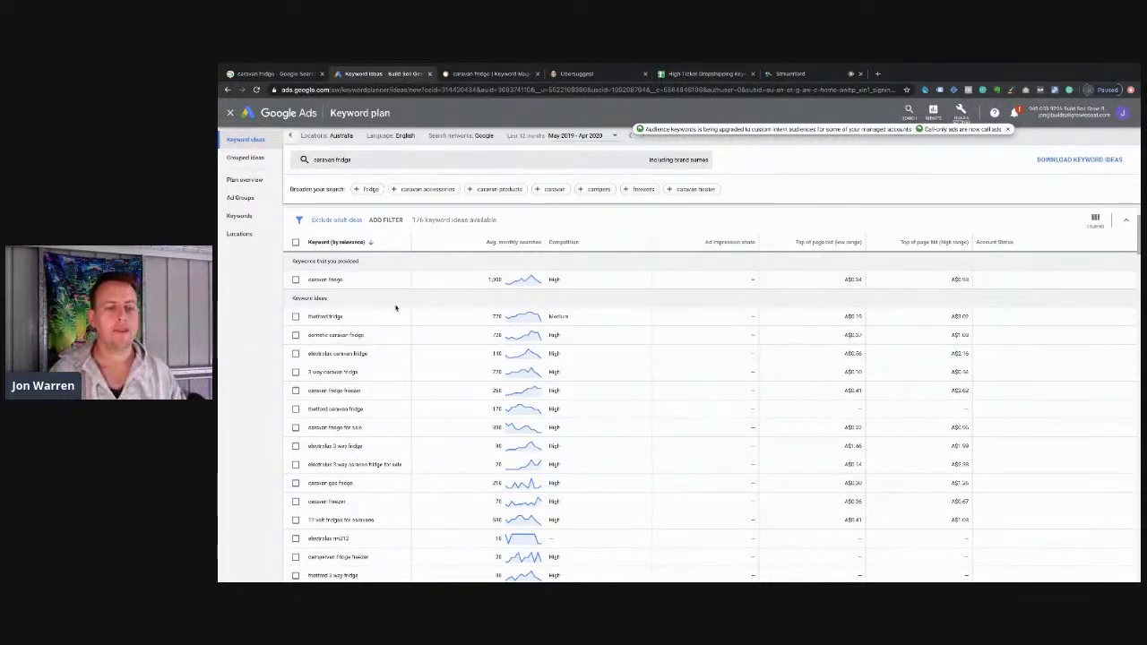
pyautogui.scroll(-1, 395, 308)
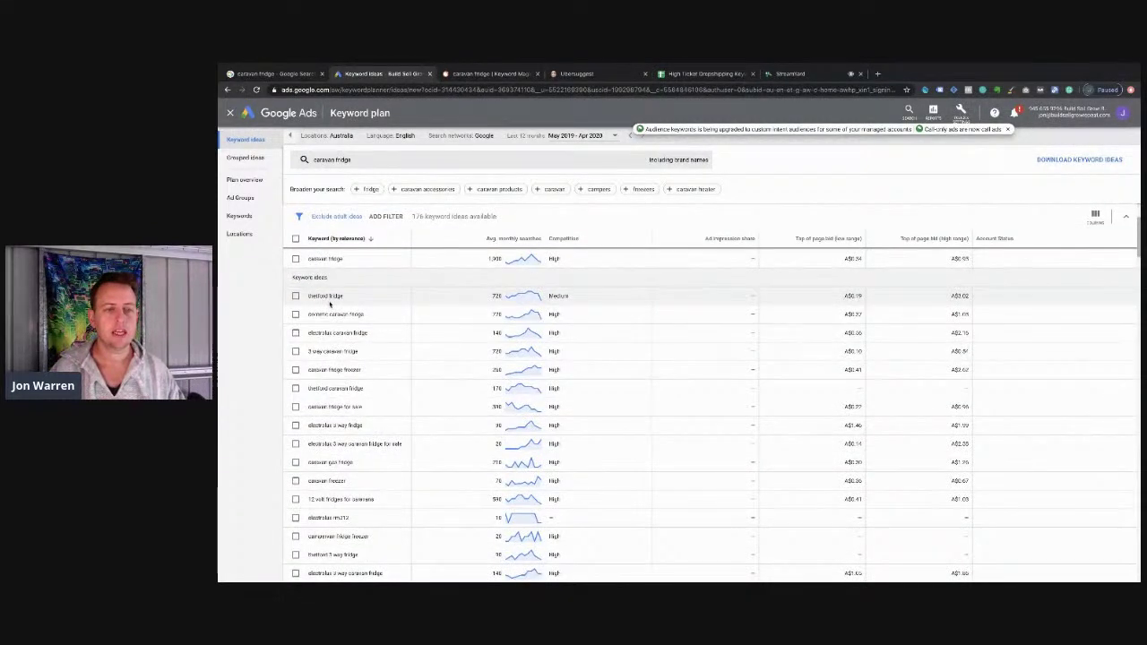
pyautogui.scroll(-2, 349, 430)
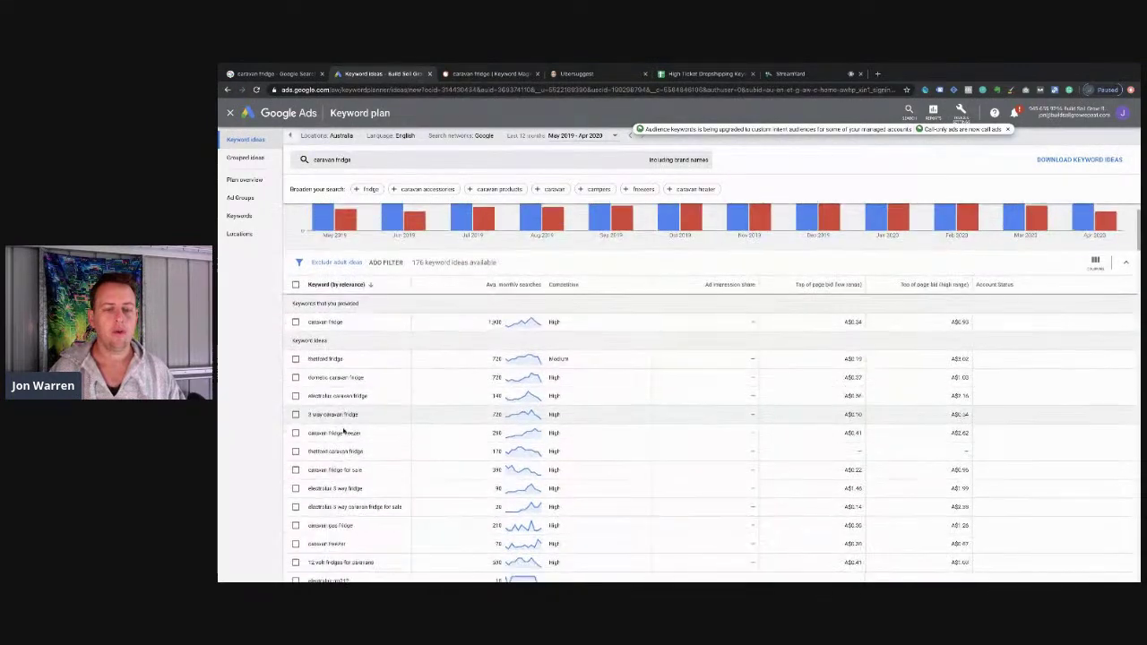
pyautogui.scroll(-1, 344, 430)
pyautogui.scroll(-1, 343, 431)
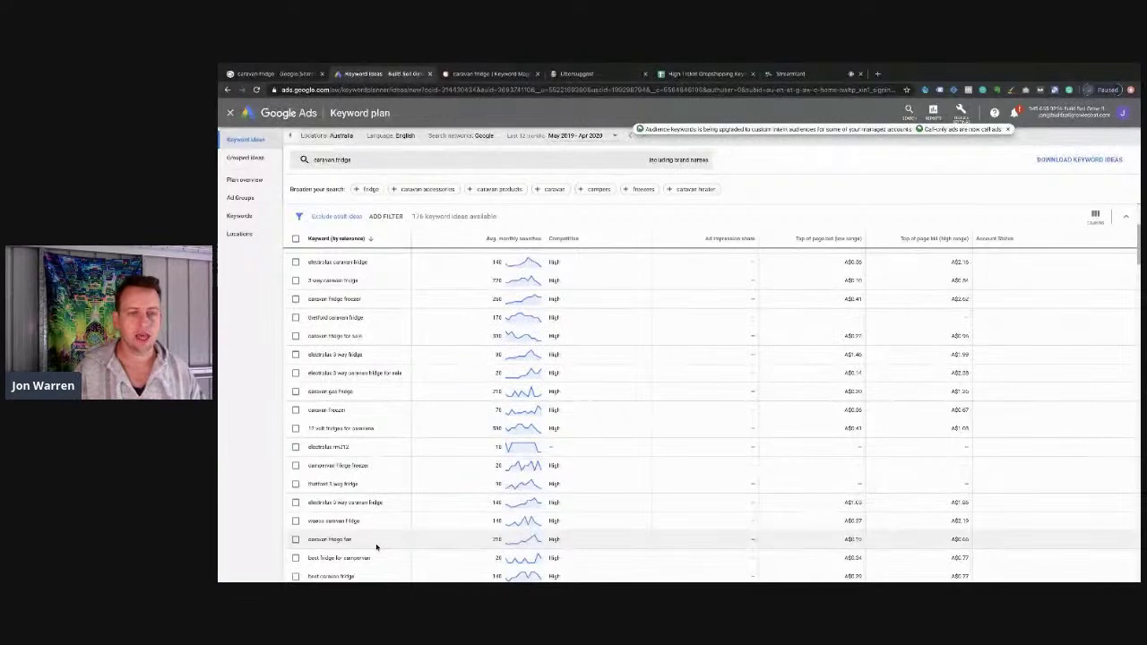
pyautogui.scroll(5, 378, 545)
pyautogui.scroll(-1, 349, 475)
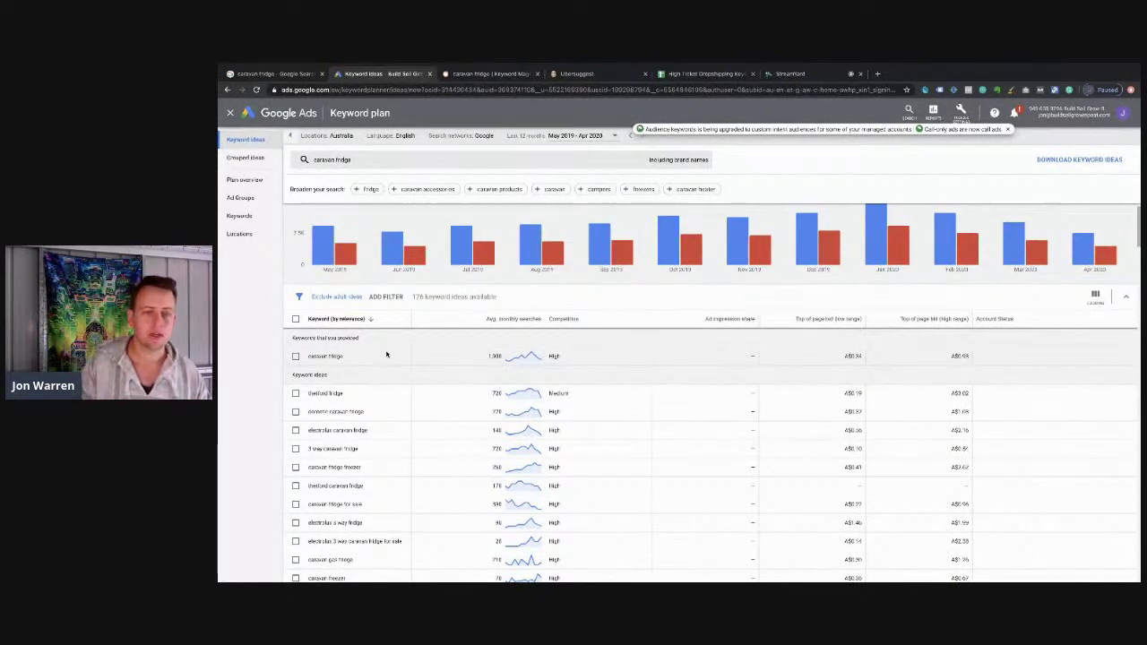
# Step: Sort the keyword ideas by average monthly searches and review their search volumes and top-of-page bids
pyautogui.click(513, 319)
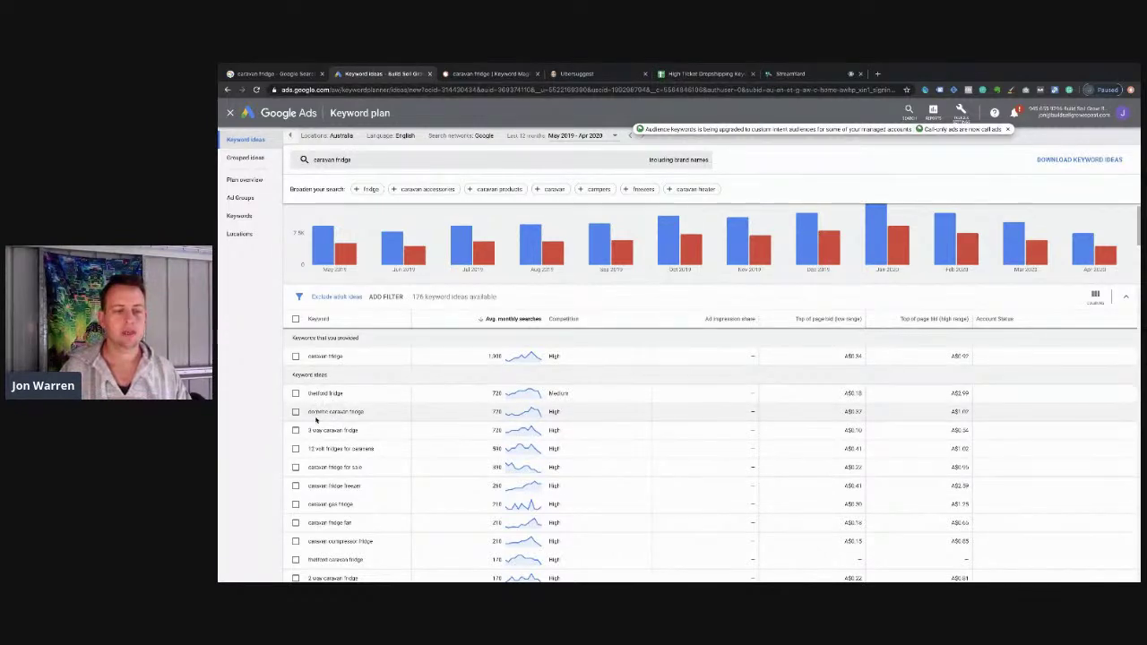
pyautogui.scroll(-1, 309, 447)
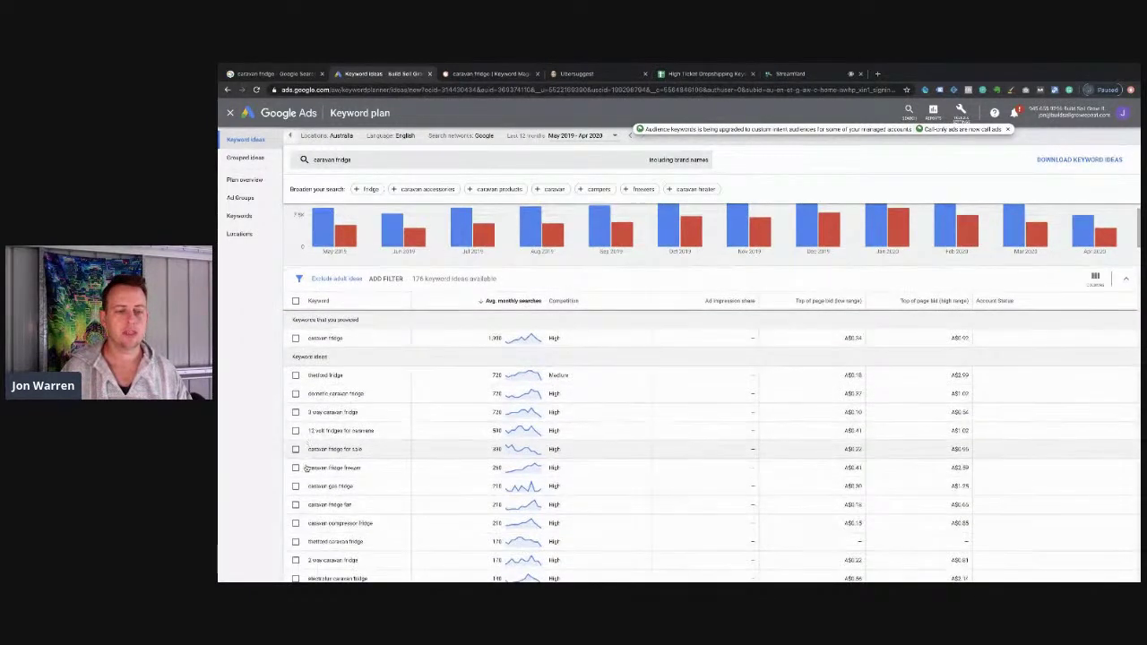
pyautogui.scroll(-2, 304, 467)
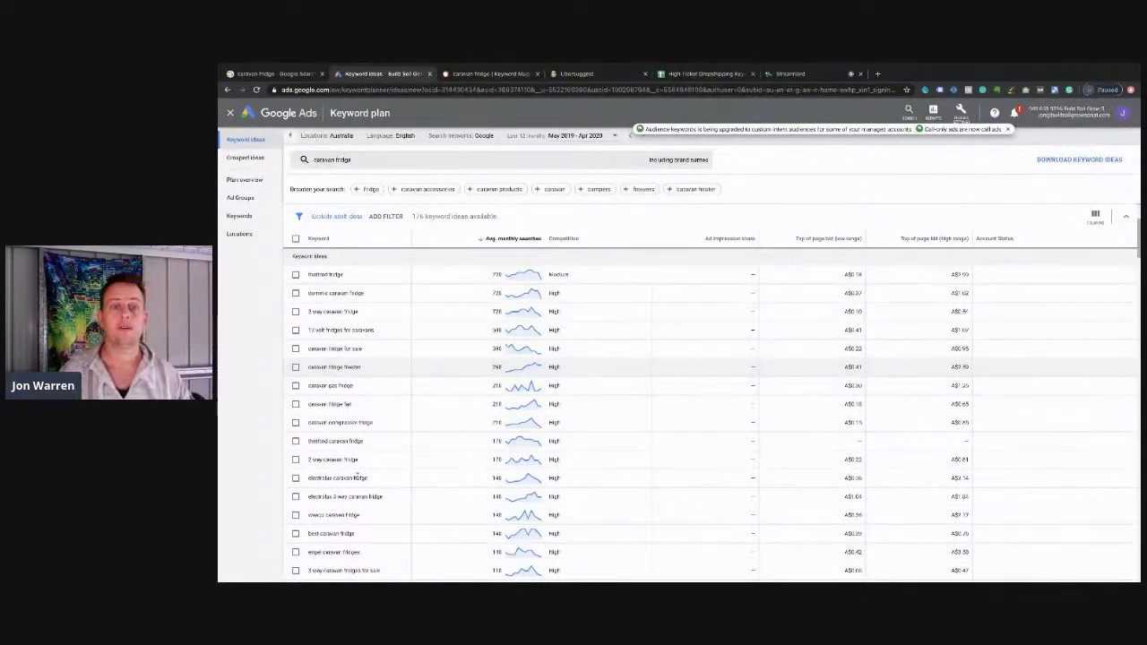
pyautogui.scroll(-1, 385, 387)
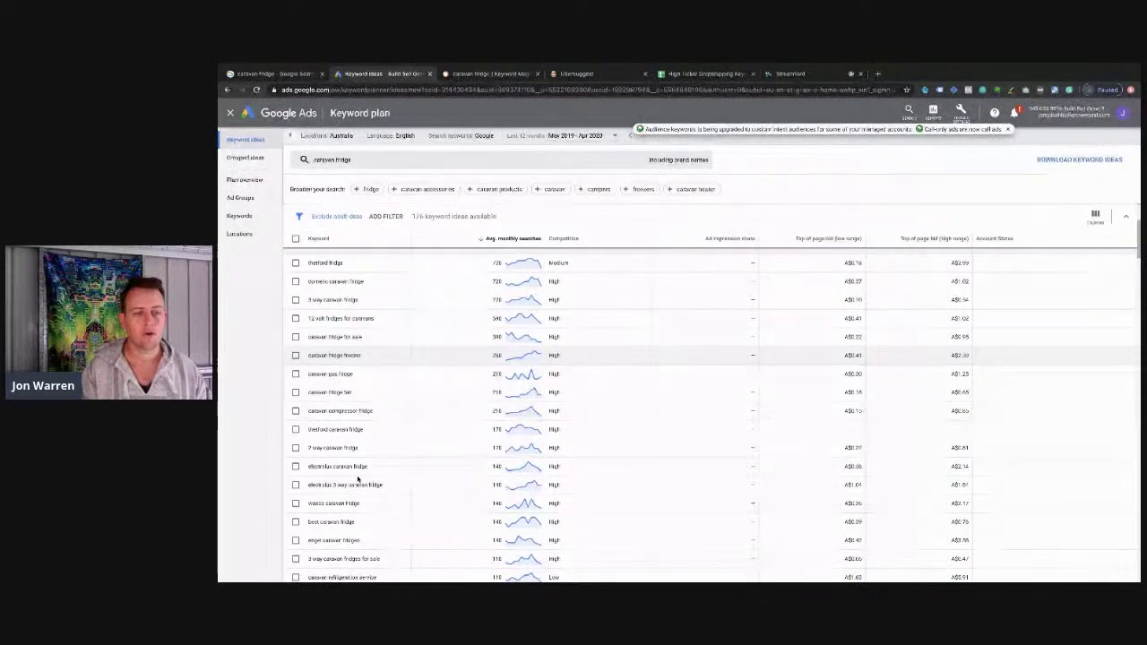
pyautogui.scroll(5, 370, 464)
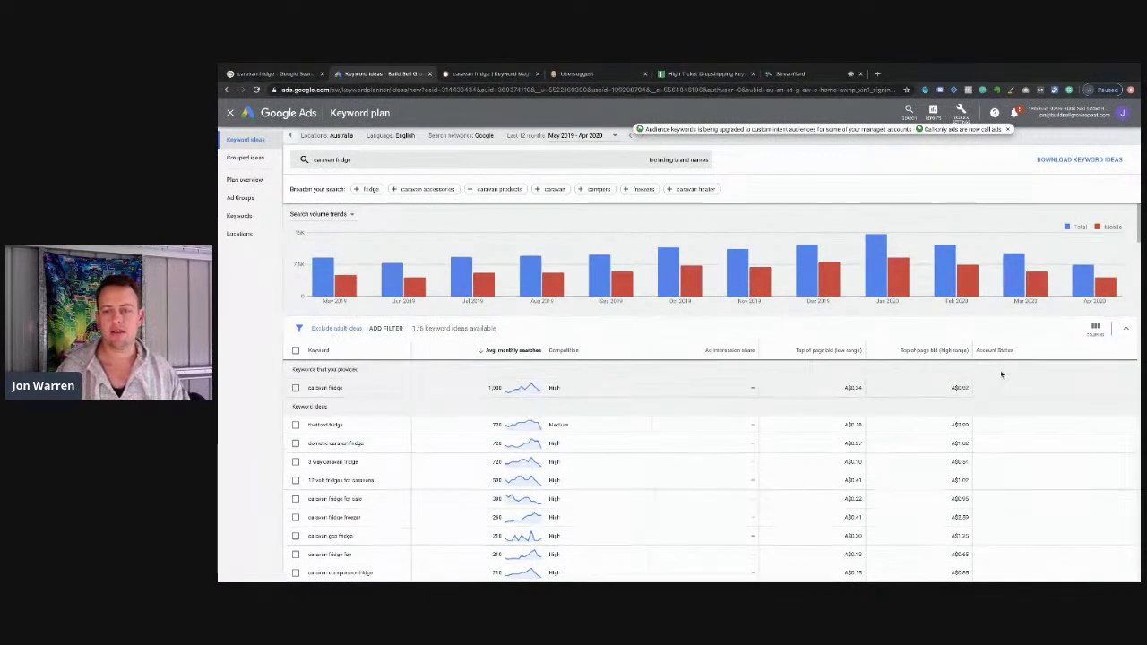
pyautogui.scroll(-1, 860, 542)
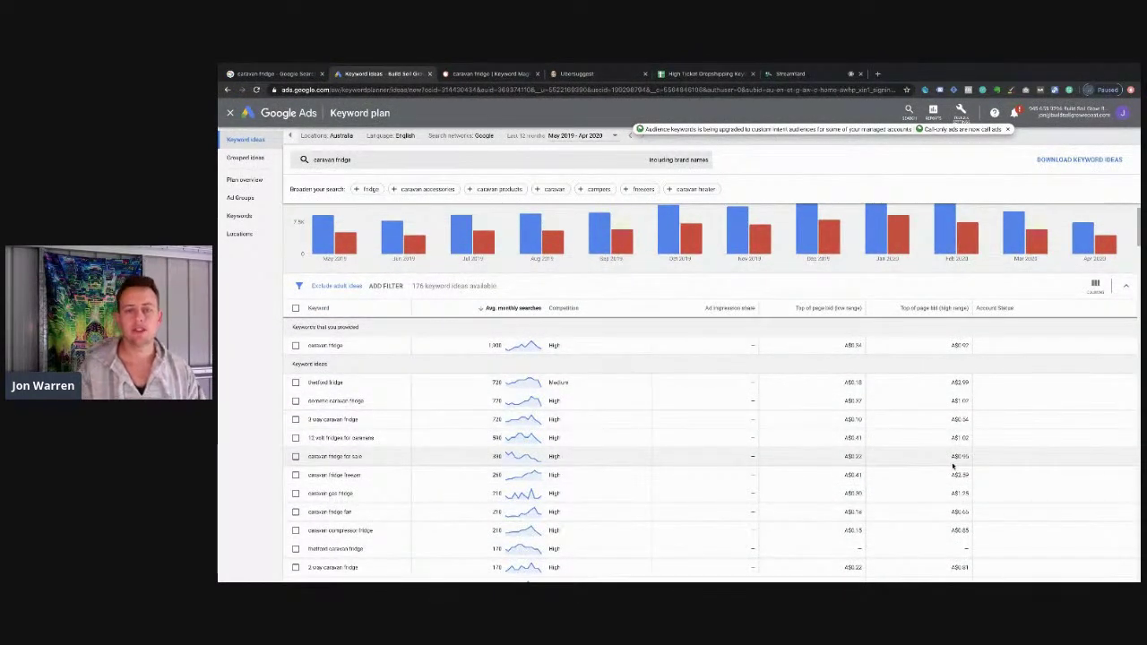
pyautogui.scroll(1, 952, 466)
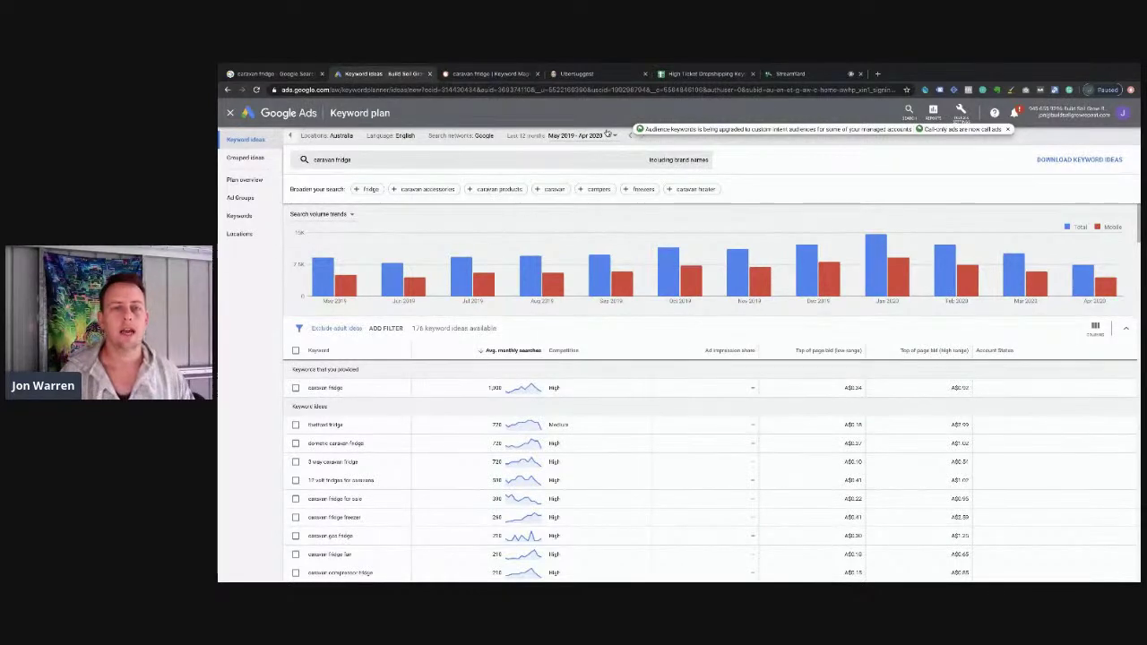
# Step: Switch to Ubersuggest and check the caravan fridges keyword overview and the available language and country options
pyautogui.click(594, 75)
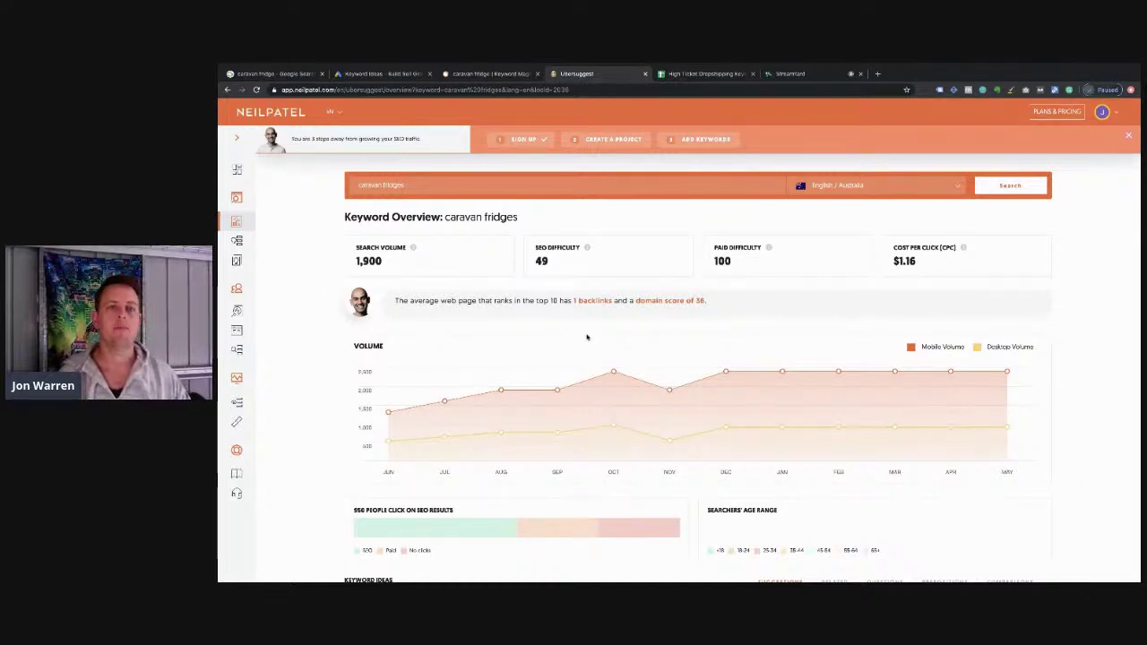
pyautogui.scroll(-3, 587, 337)
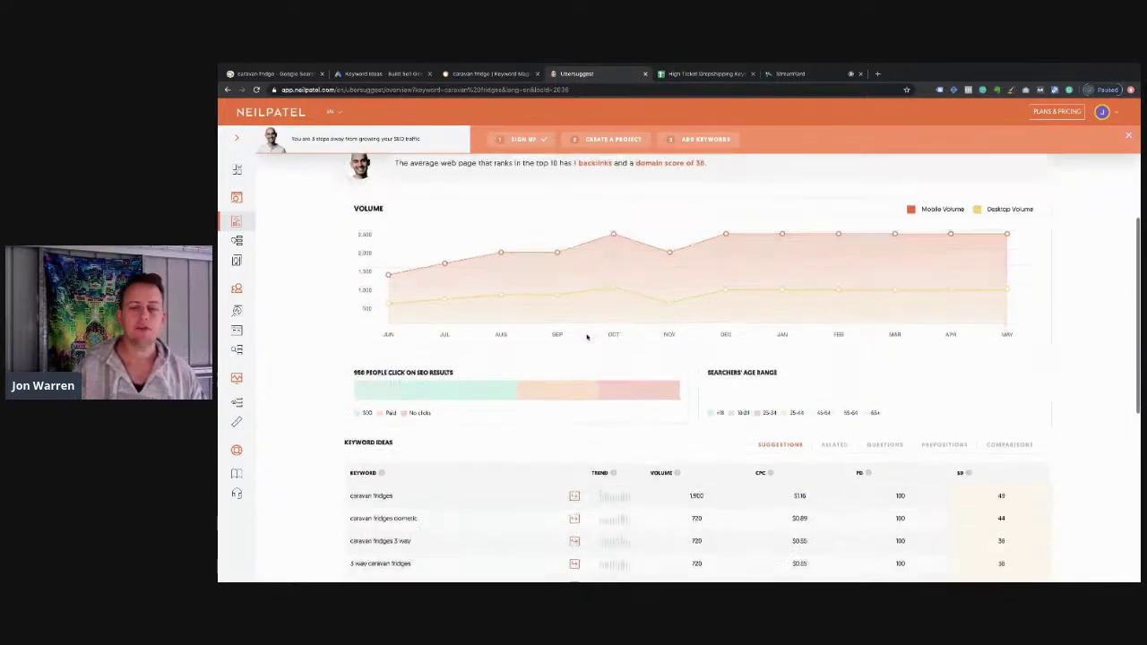
pyautogui.scroll(3, 587, 337)
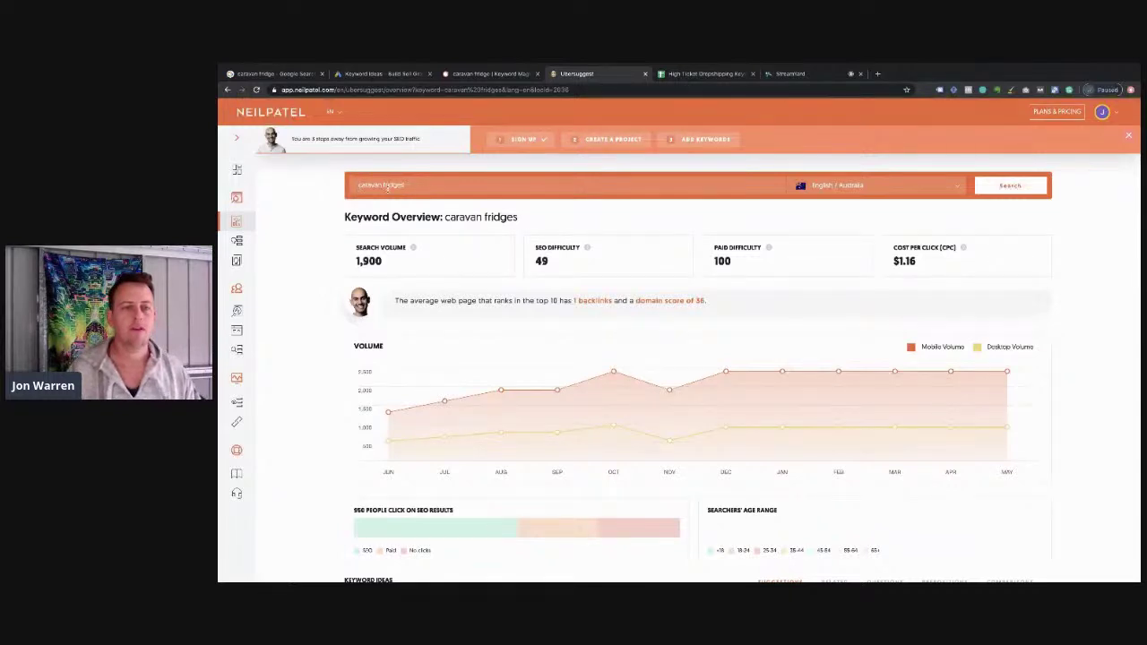
pyautogui.click(844, 188)
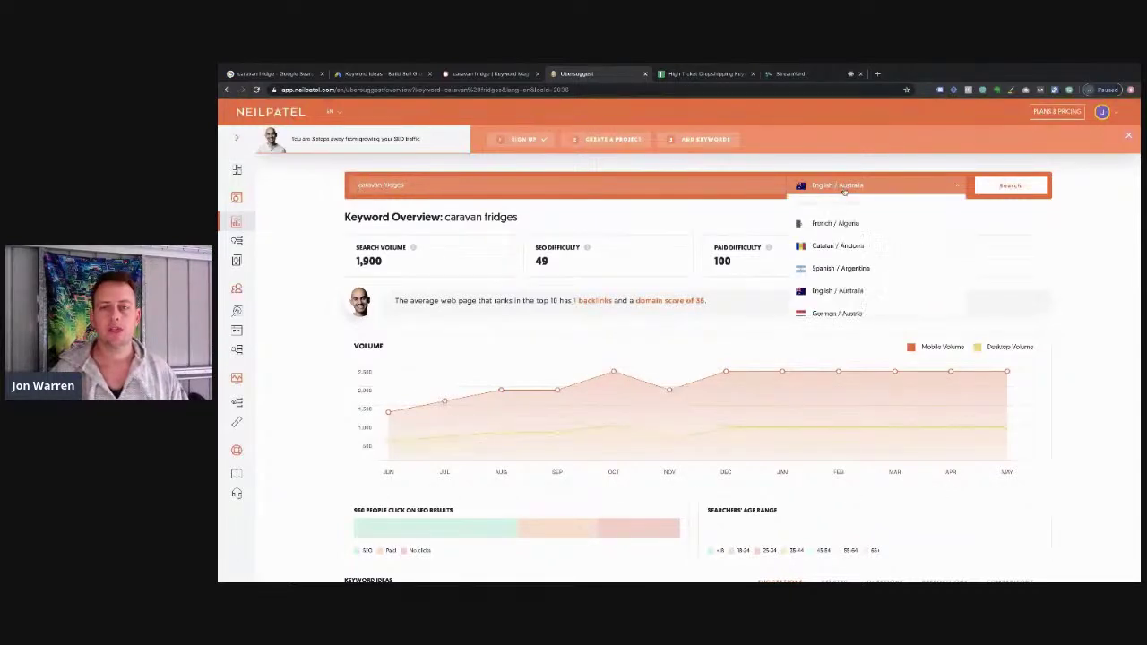
pyautogui.click(843, 188)
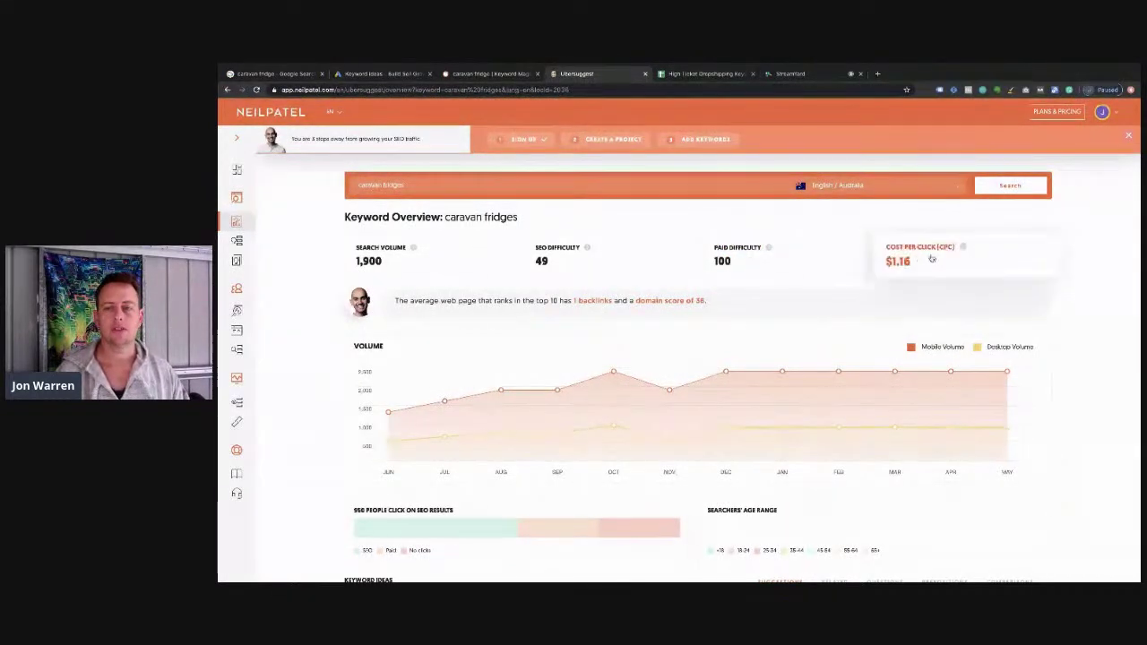
# Step: Review the volume chart and suggested keywords for caravan fridges, and open the full list of keyword ideas
pyautogui.scroll(-1, 612, 408)
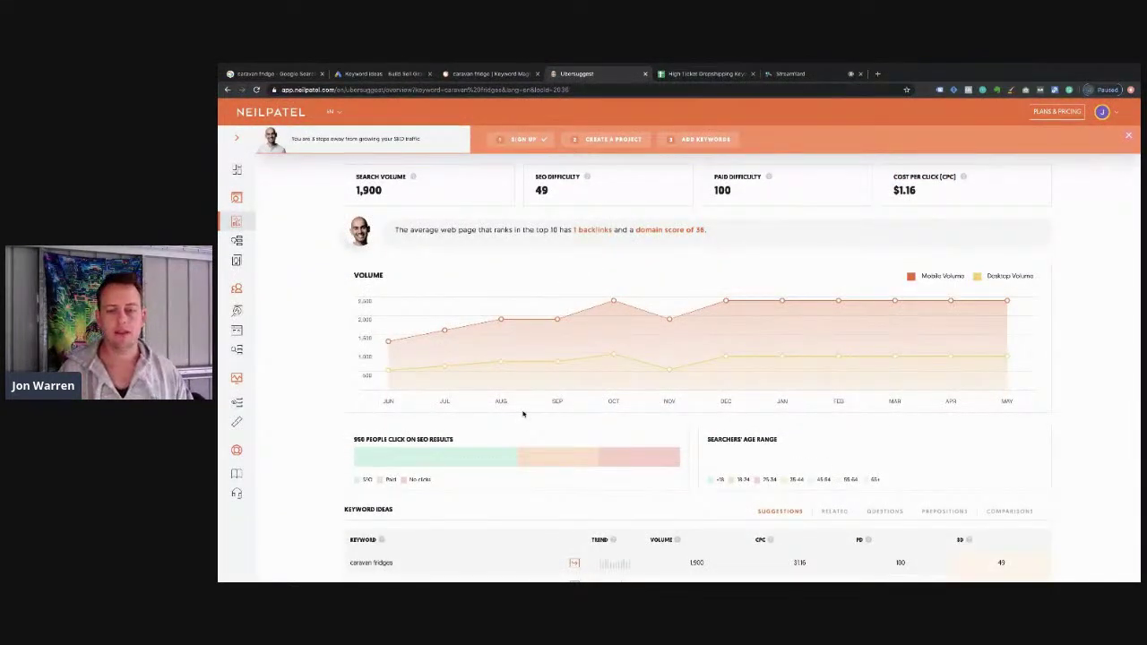
pyautogui.scroll(-1, 762, 387)
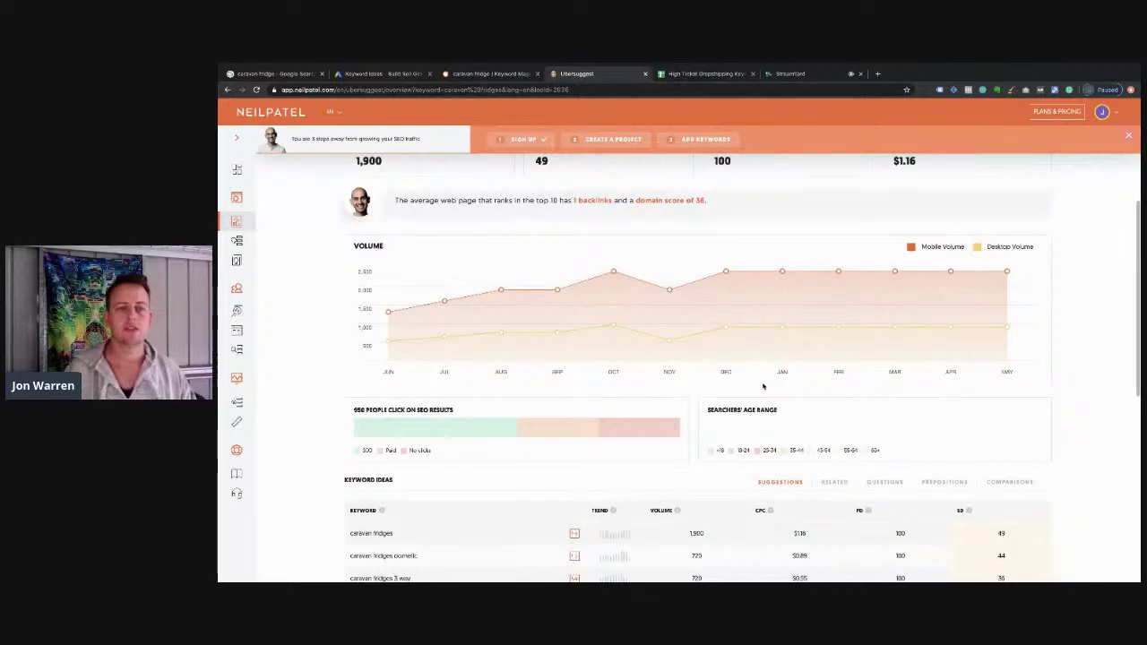
pyautogui.scroll(-1, 763, 387)
pyautogui.scroll(-3, 762, 387)
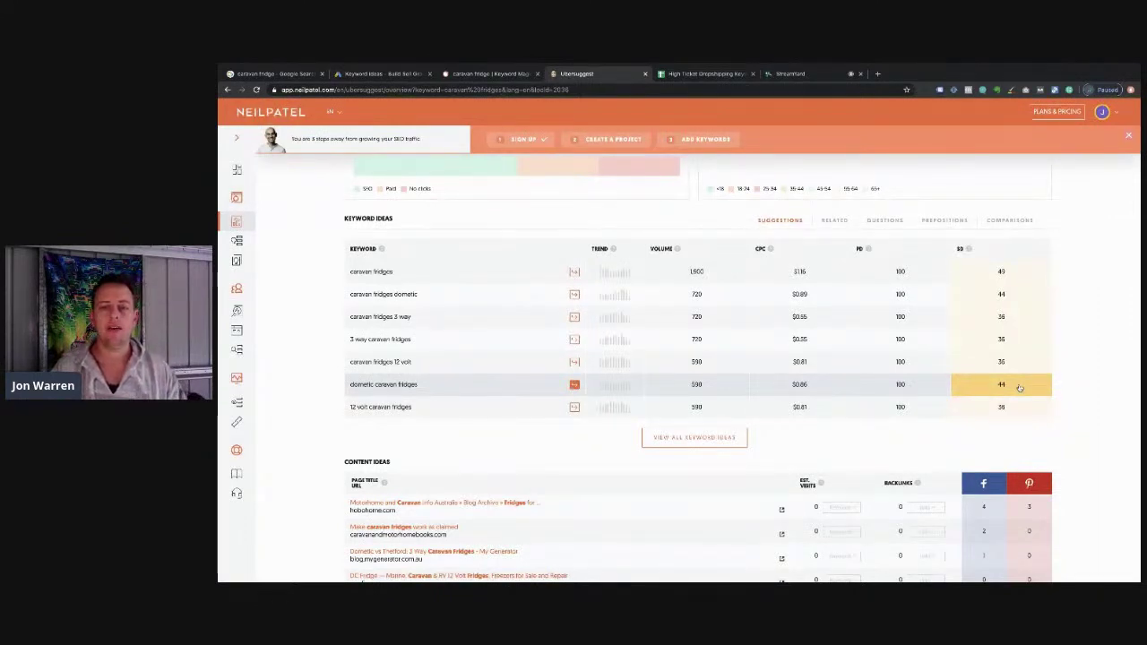
pyautogui.click(676, 438)
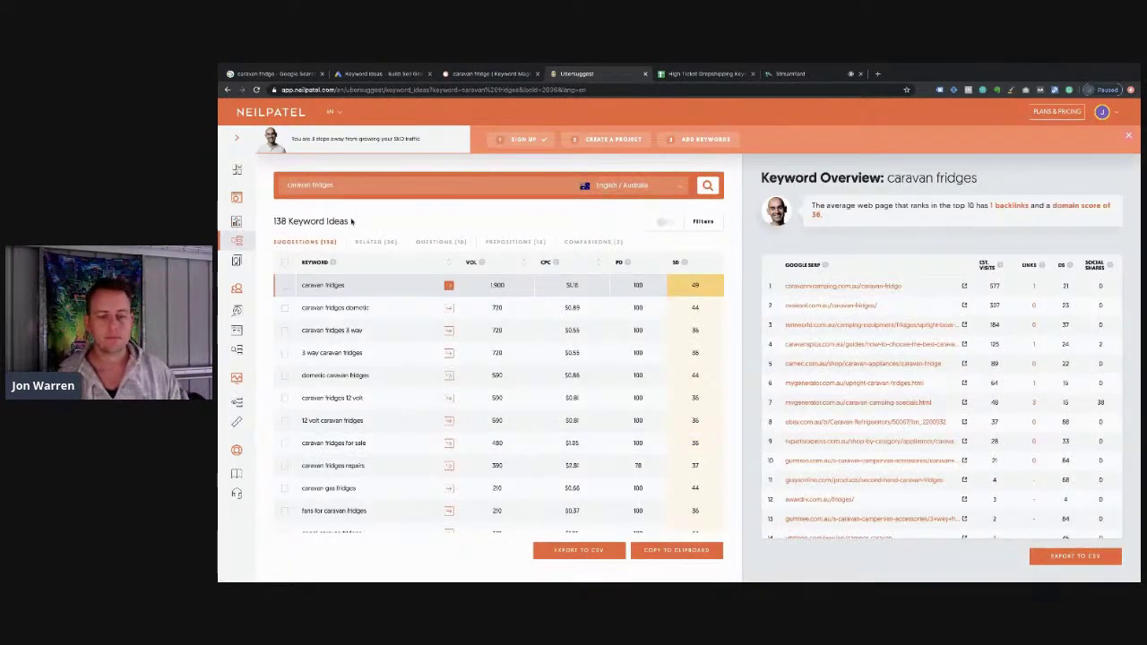
# Step: Review the suggested and related keyword ideas for caravan fridges, along with the pages that rank for the term
pyautogui.scroll(-20, 371, 455)
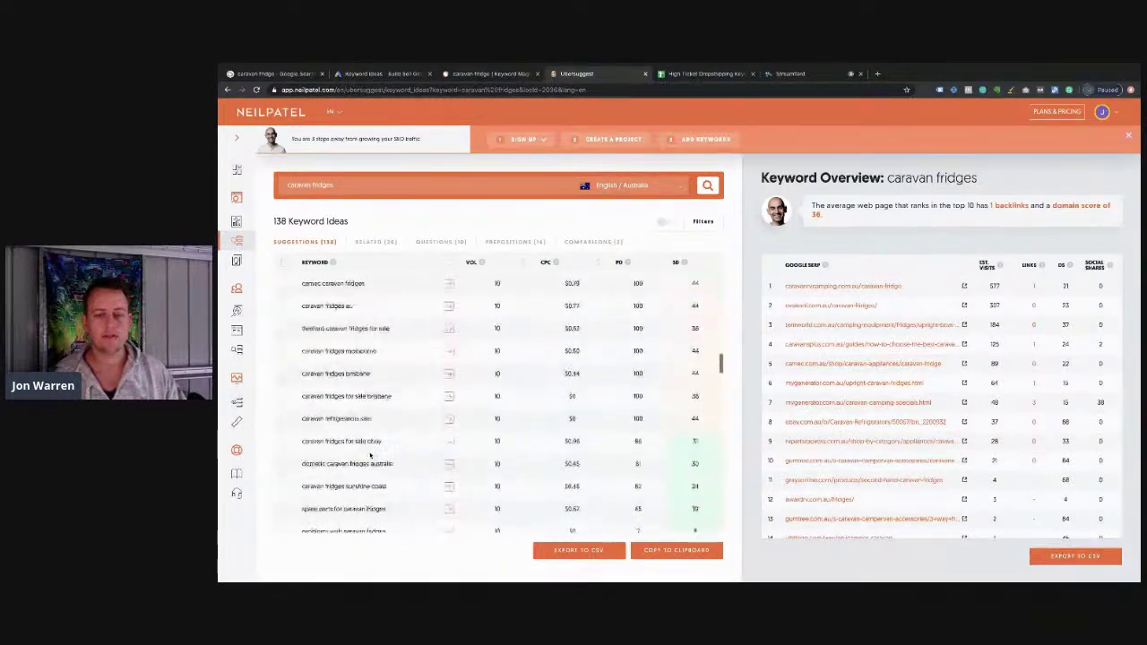
pyautogui.scroll(5, 370, 455)
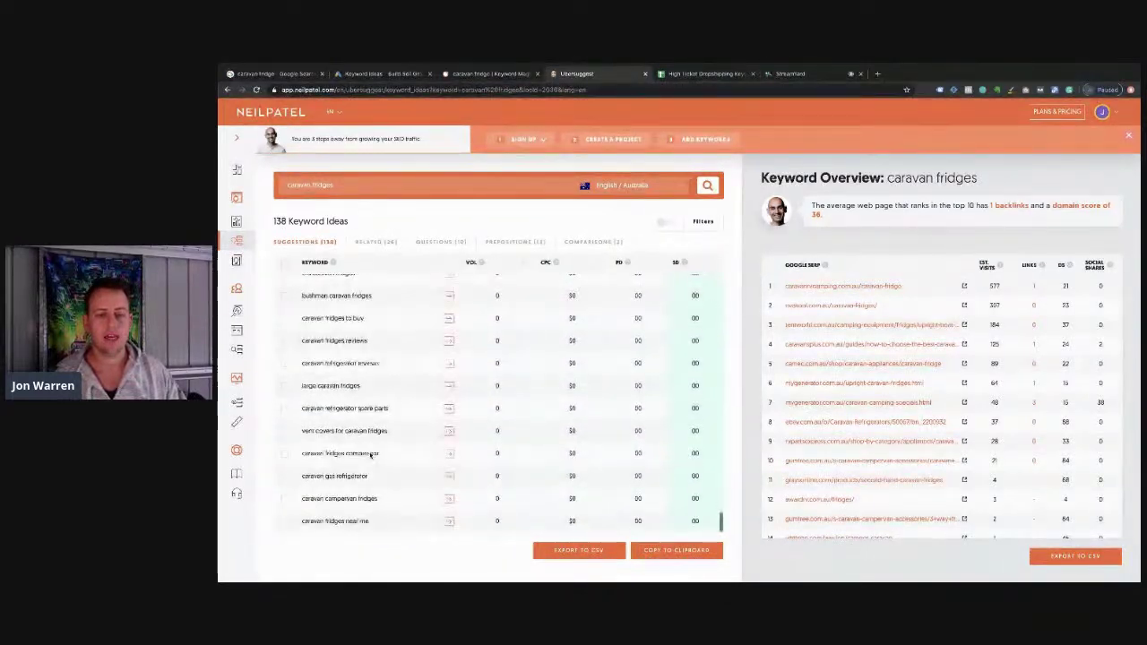
pyautogui.scroll(15, 370, 455)
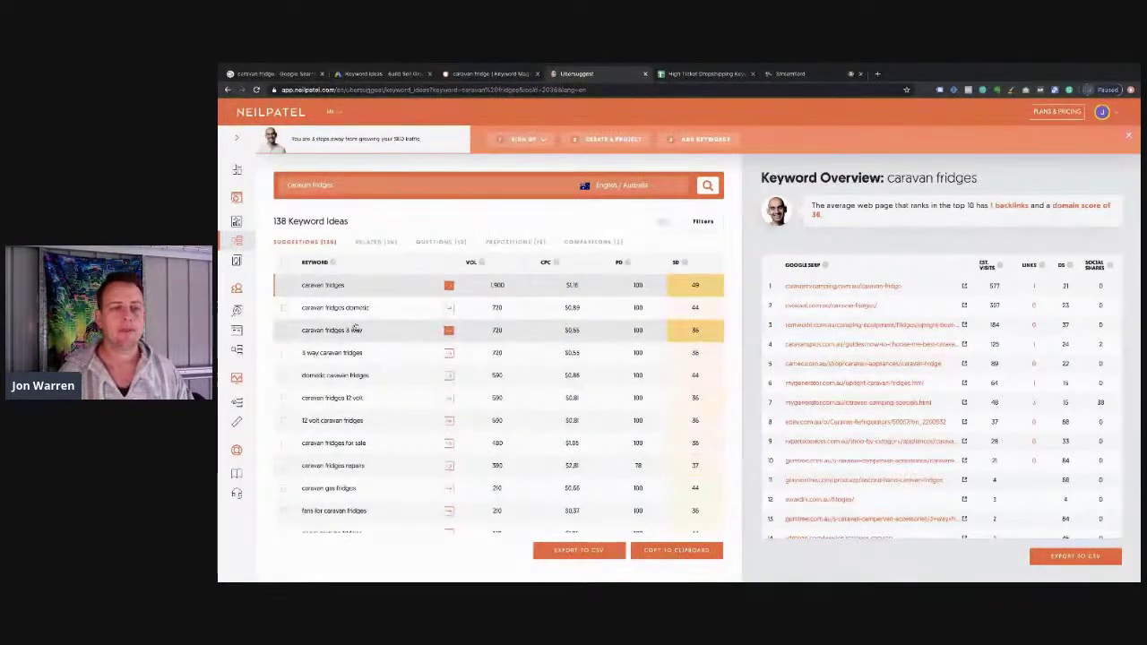
pyautogui.click(382, 242)
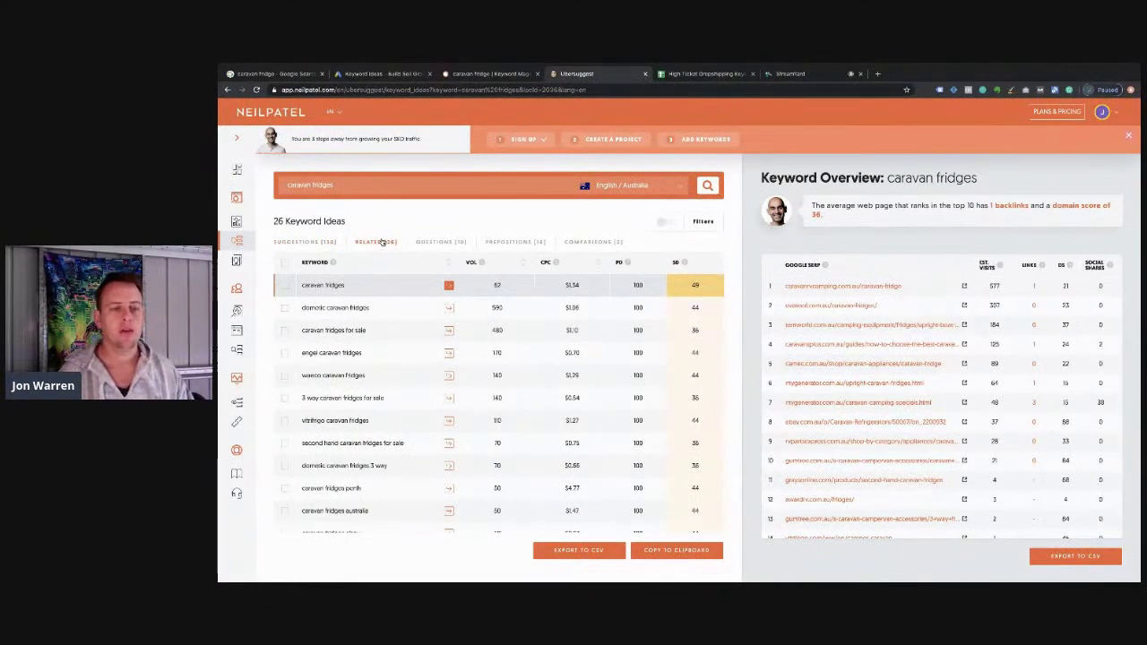
pyautogui.click(439, 242)
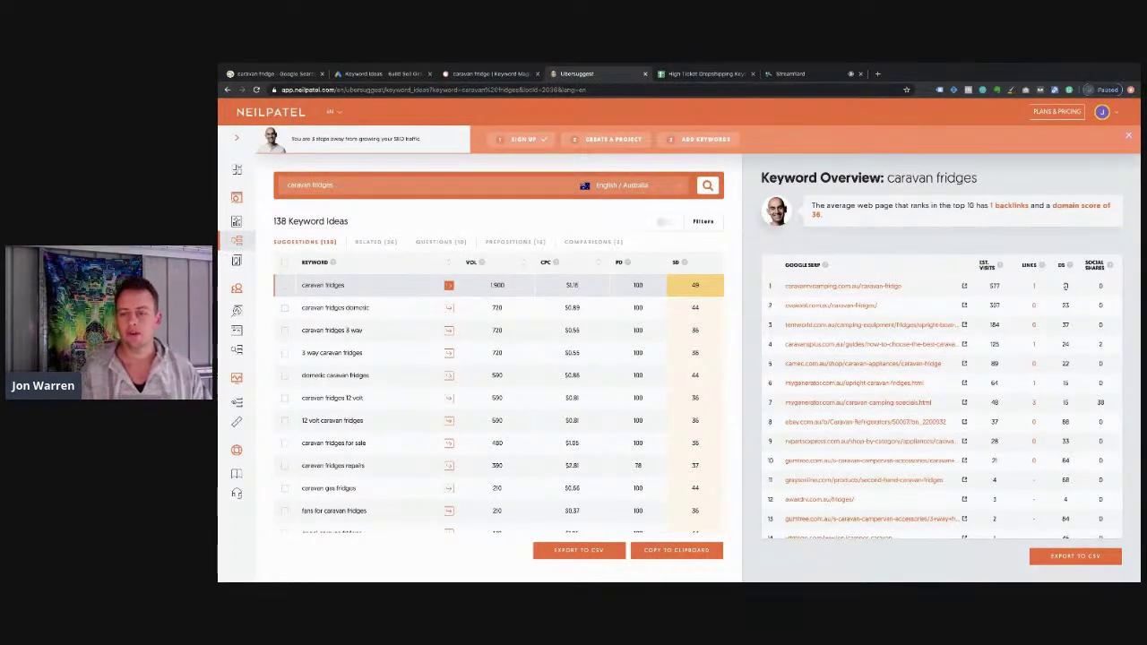
pyautogui.scroll(-3, 1037, 482)
pyautogui.scroll(3, 1037, 483)
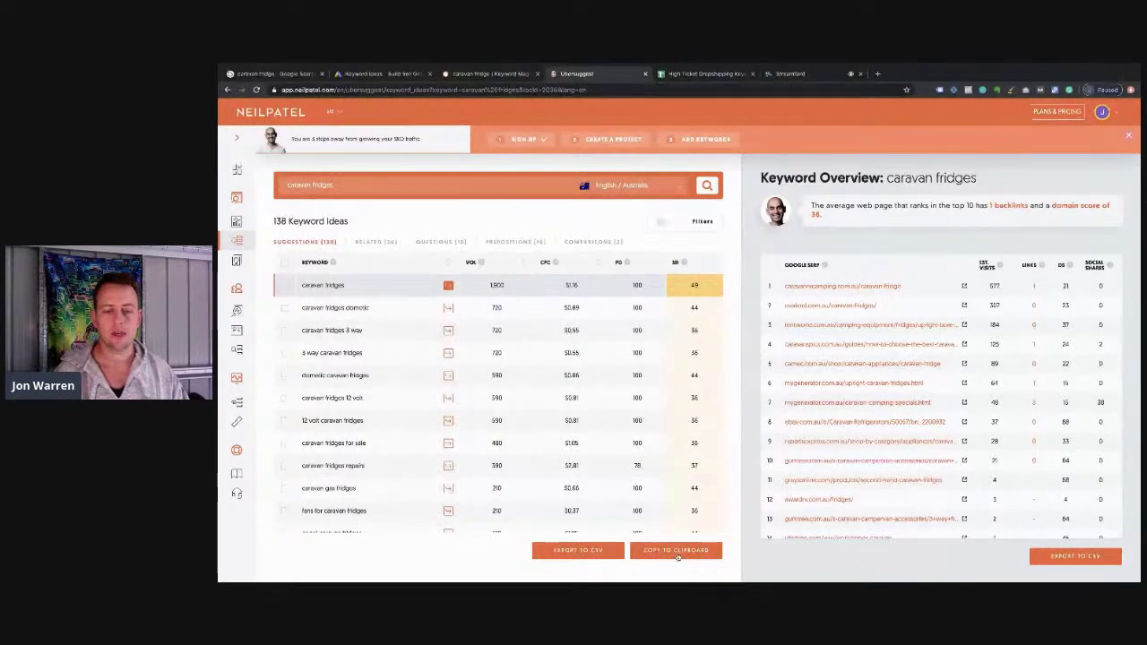
# Step: Export the caravan fridges keyword ideas to CSV, open the file in Numbers and copy its table
pyautogui.click(578, 552)
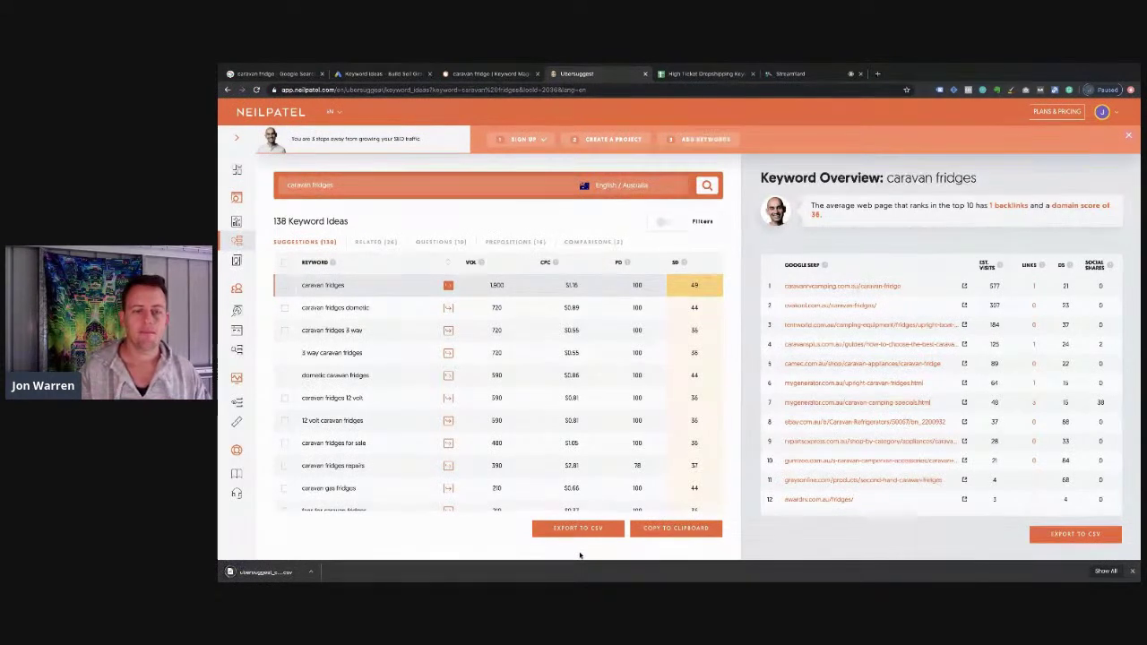
pyautogui.click(261, 571)
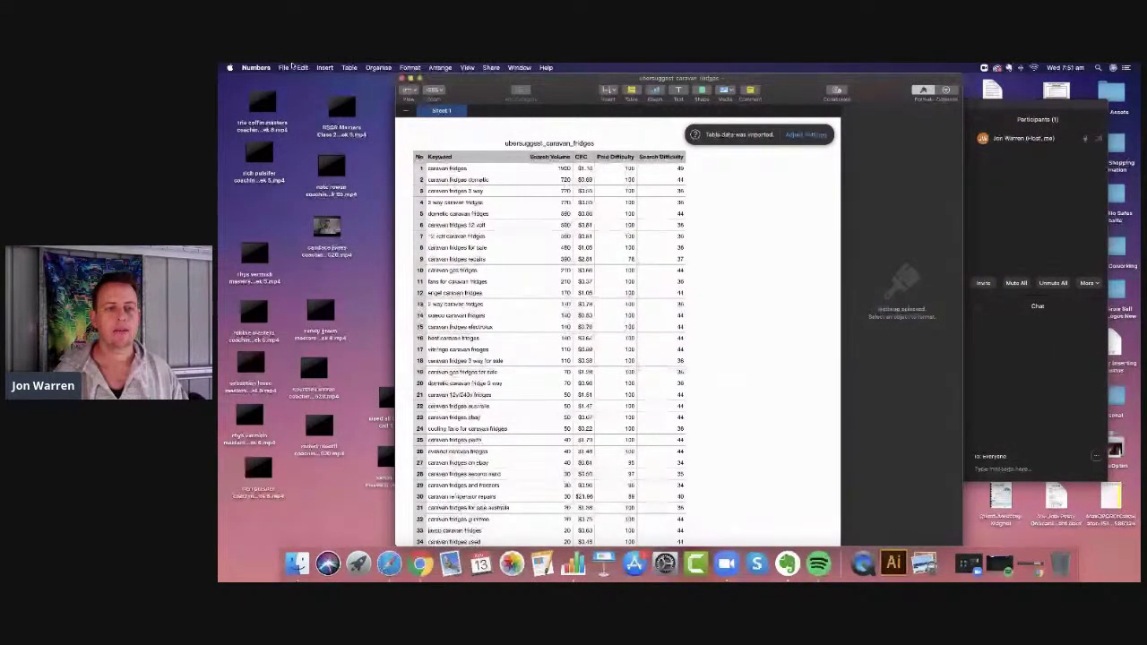
pyautogui.click(285, 67)
pyautogui.click(318, 184)
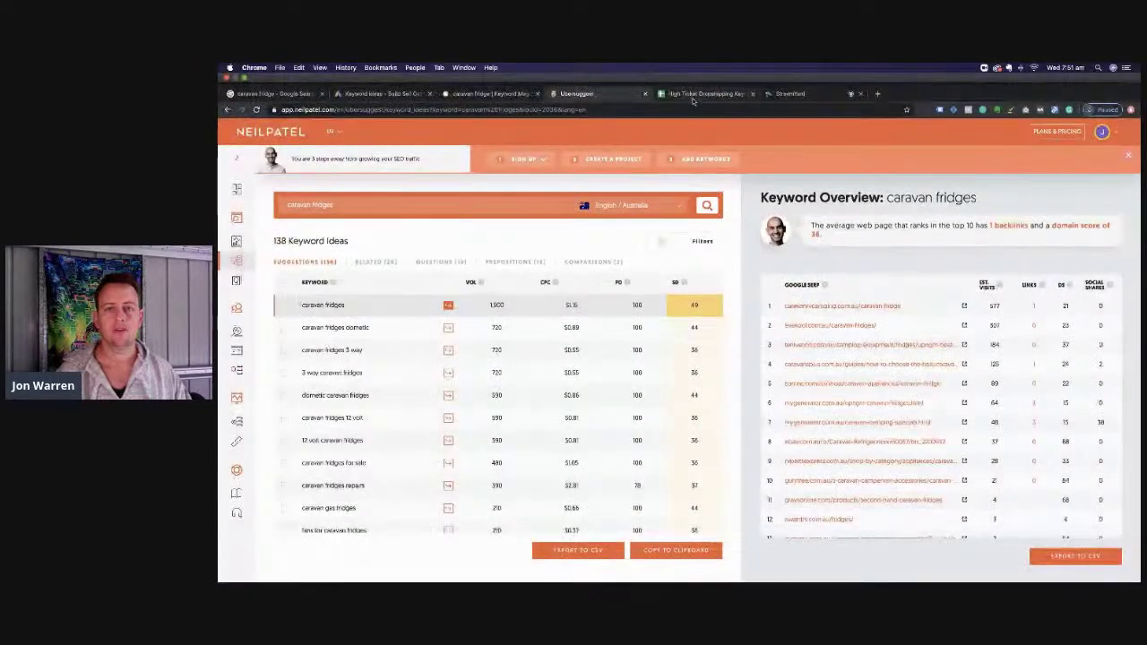
# Step: Switch to the Google Sheets keyword template and paste the copied keyword table into Caravan Fridge Root Term from cell A1
pyautogui.hotkey('ctrl', 'Tab')
pyautogui.click(254, 175)
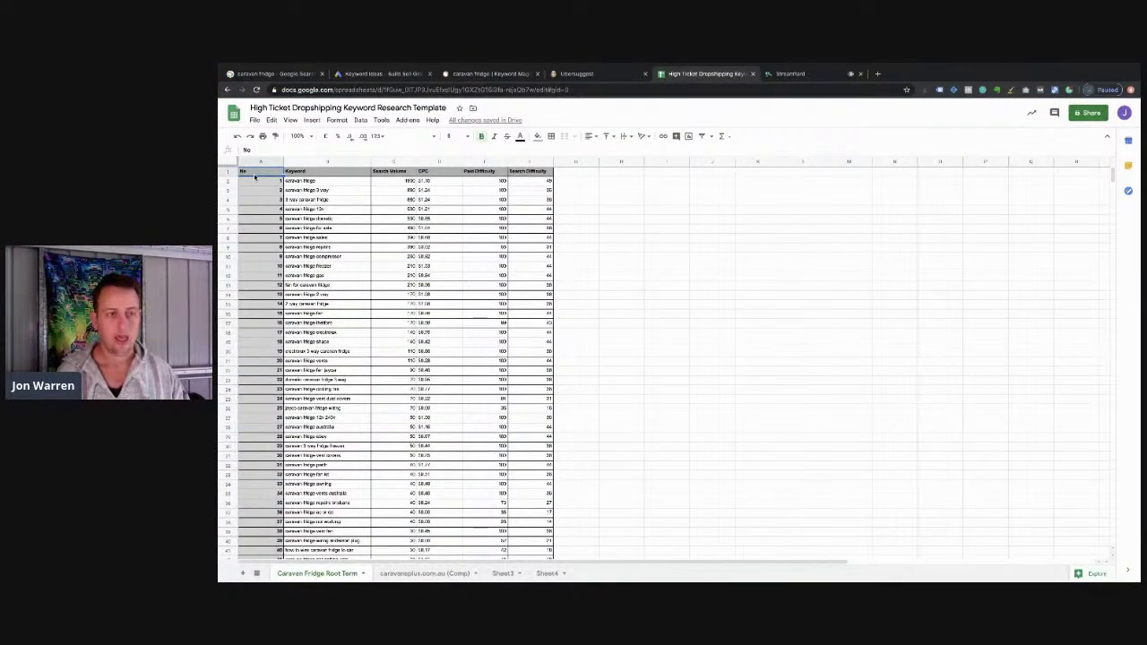
pyautogui.hotkey('ctrl', 'v')
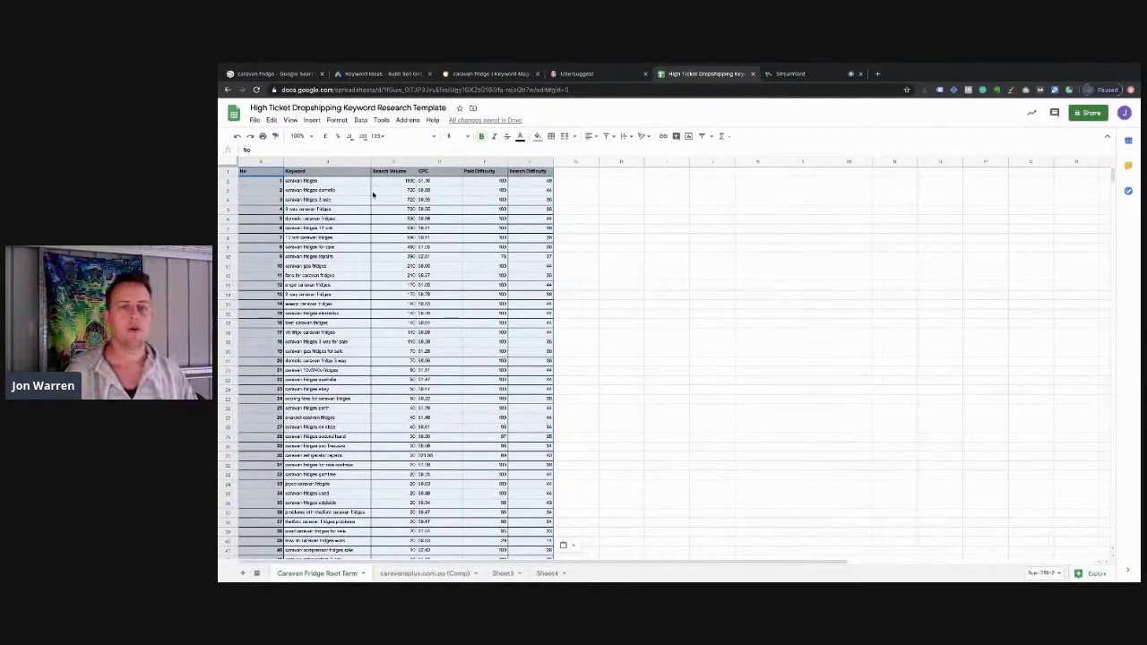
pyautogui.scroll(-3, 437, 428)
pyautogui.scroll(3, 436, 429)
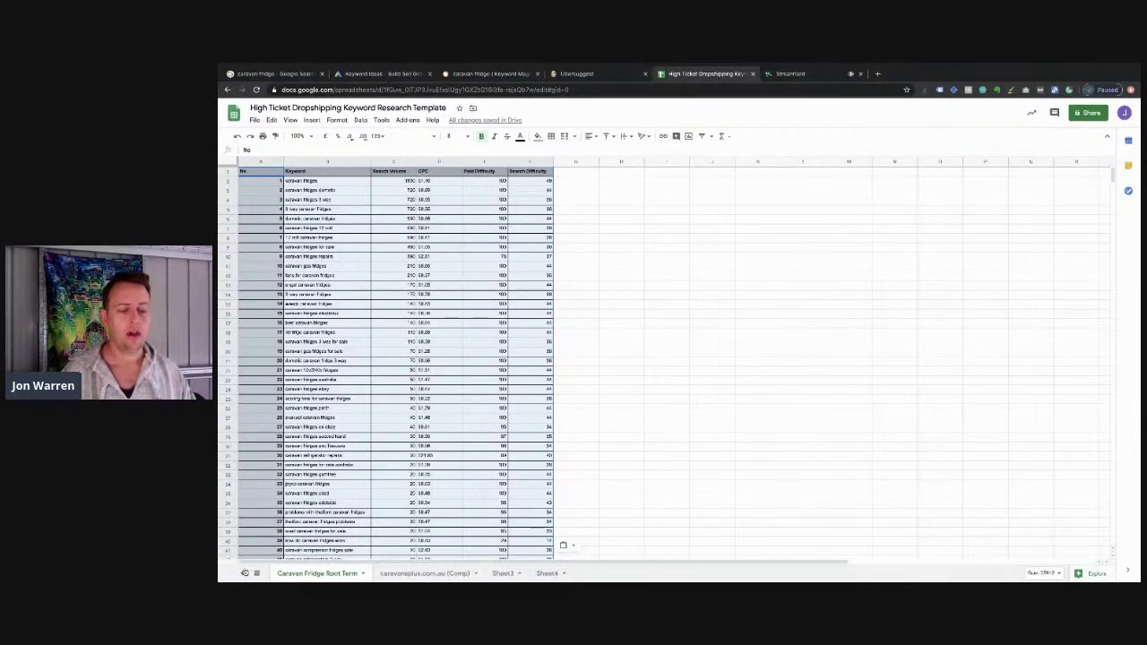
# Step: Add a new sheet to the keyword template and name it Caravan Cover Root Term
pyautogui.click(243, 572)
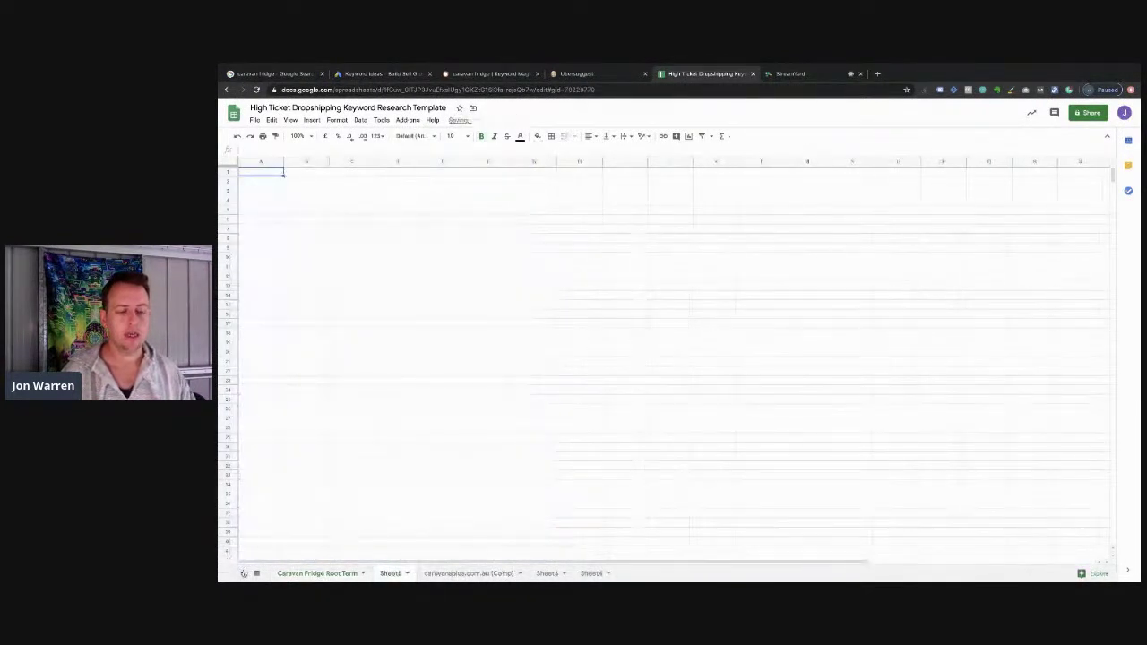
pyautogui.click(395, 573)
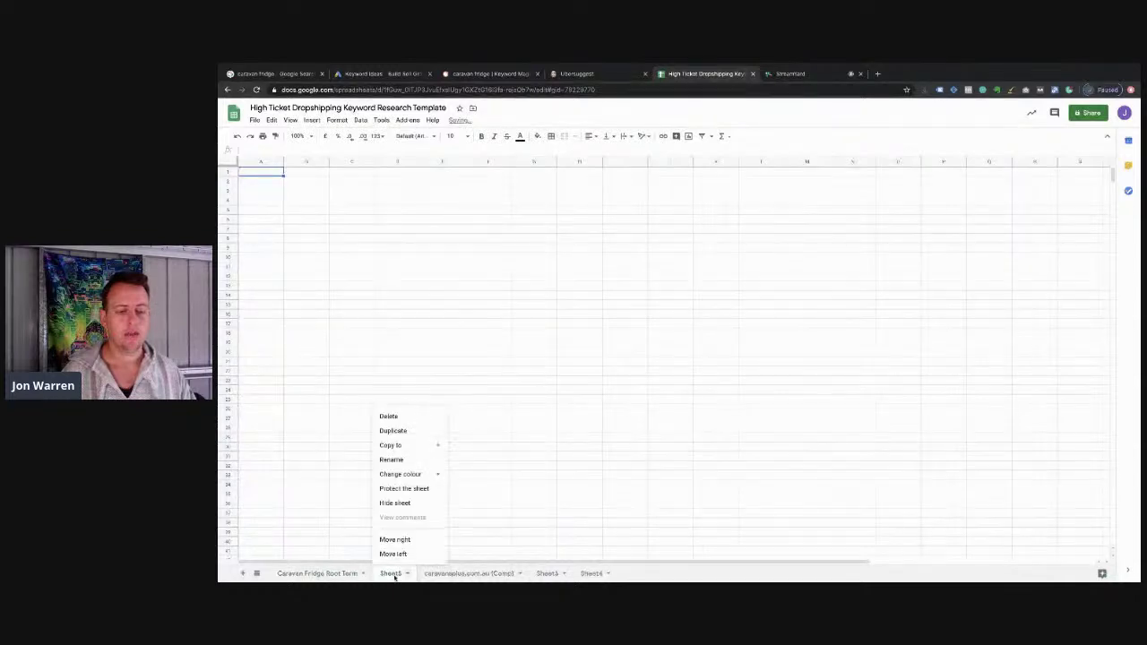
pyautogui.click(392, 461)
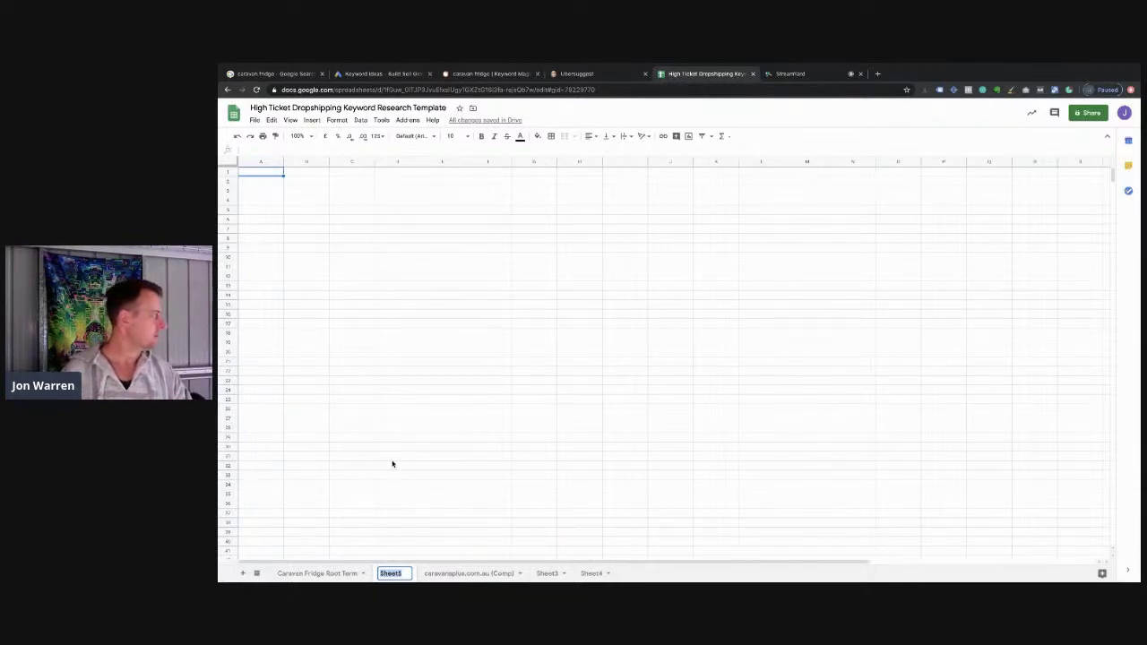
pyautogui.write('C')
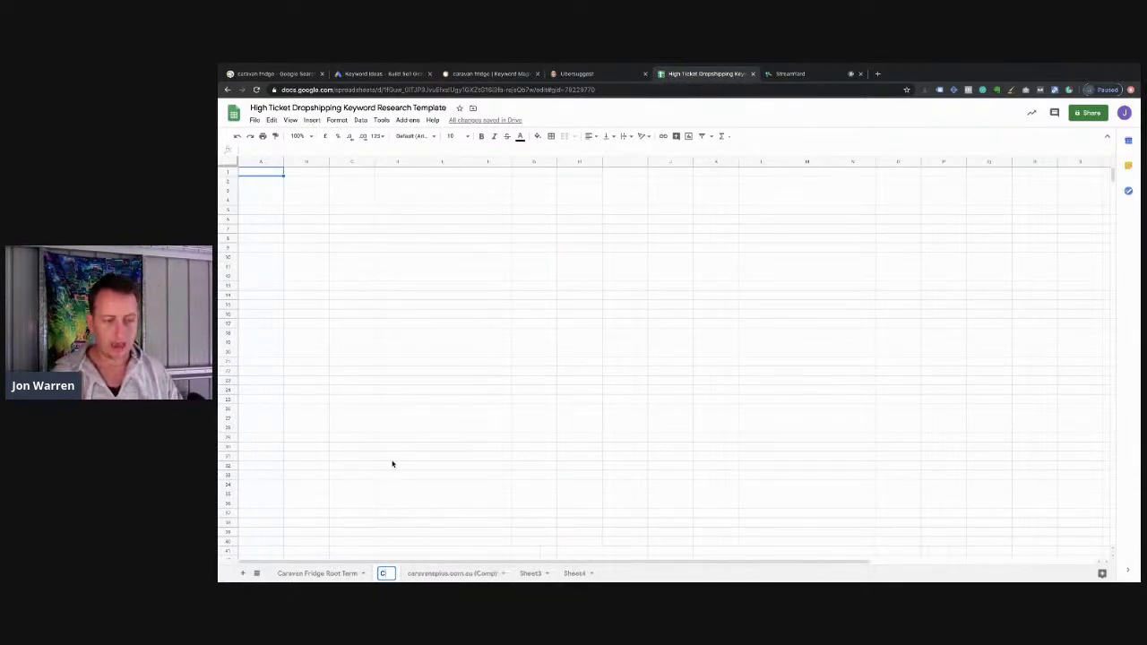
pyautogui.write('aravan Cover')
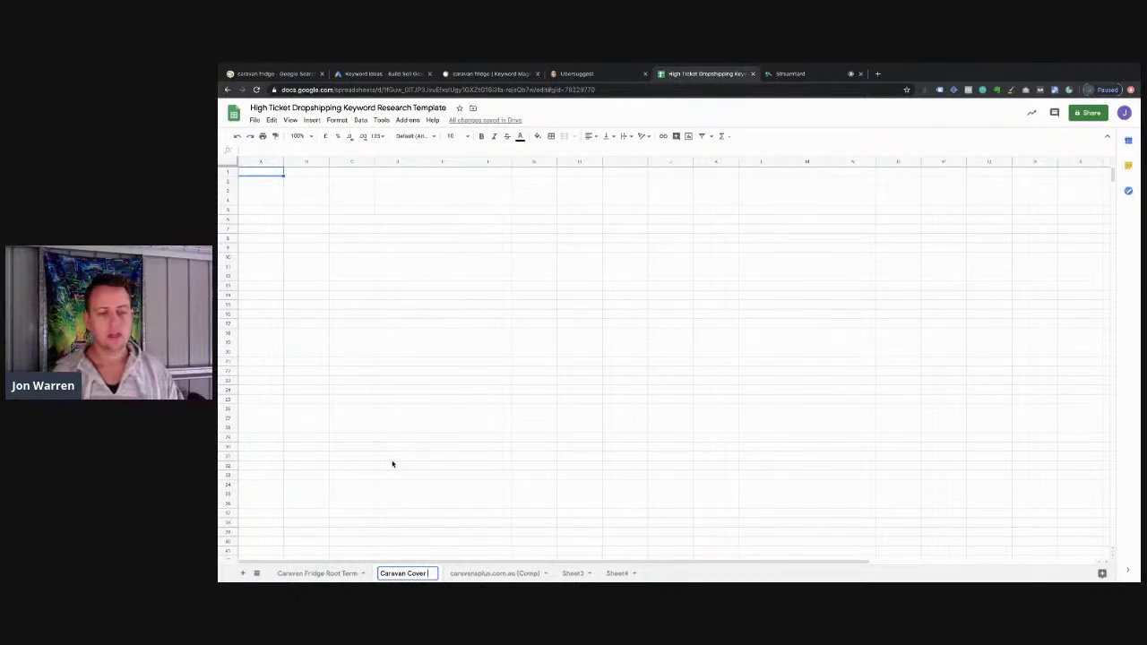
pyautogui.write(' Root')
pyautogui.write('Term')
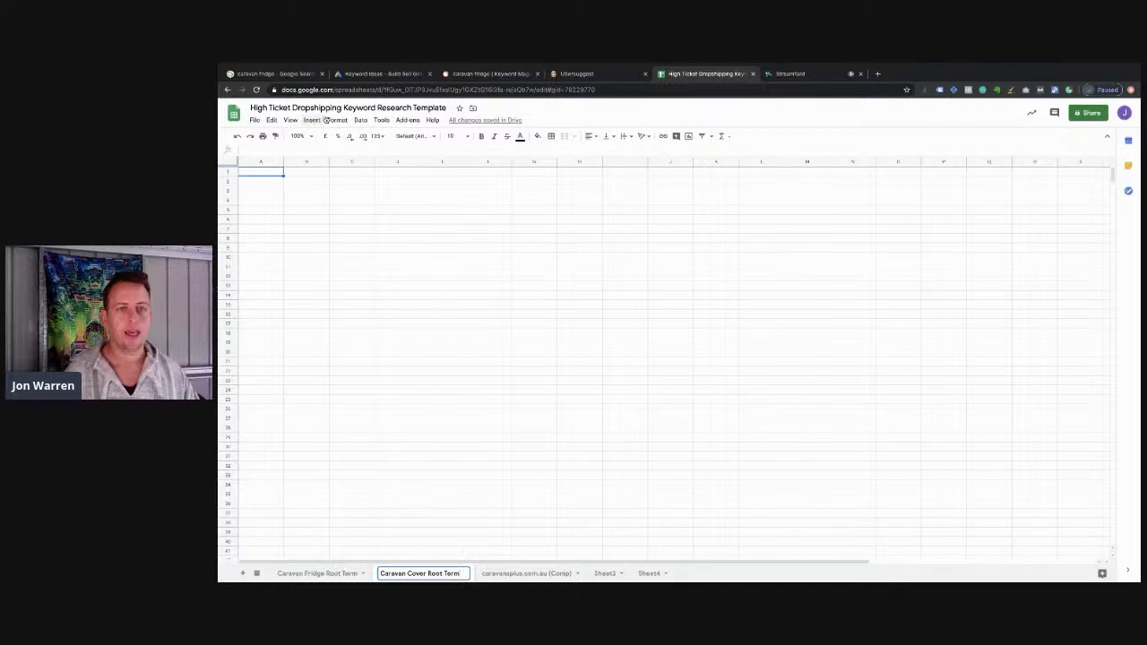
# Step: Switch back to Ubersuggest and search the keyword ideas for "caravan cover"
pyautogui.click(576, 74)
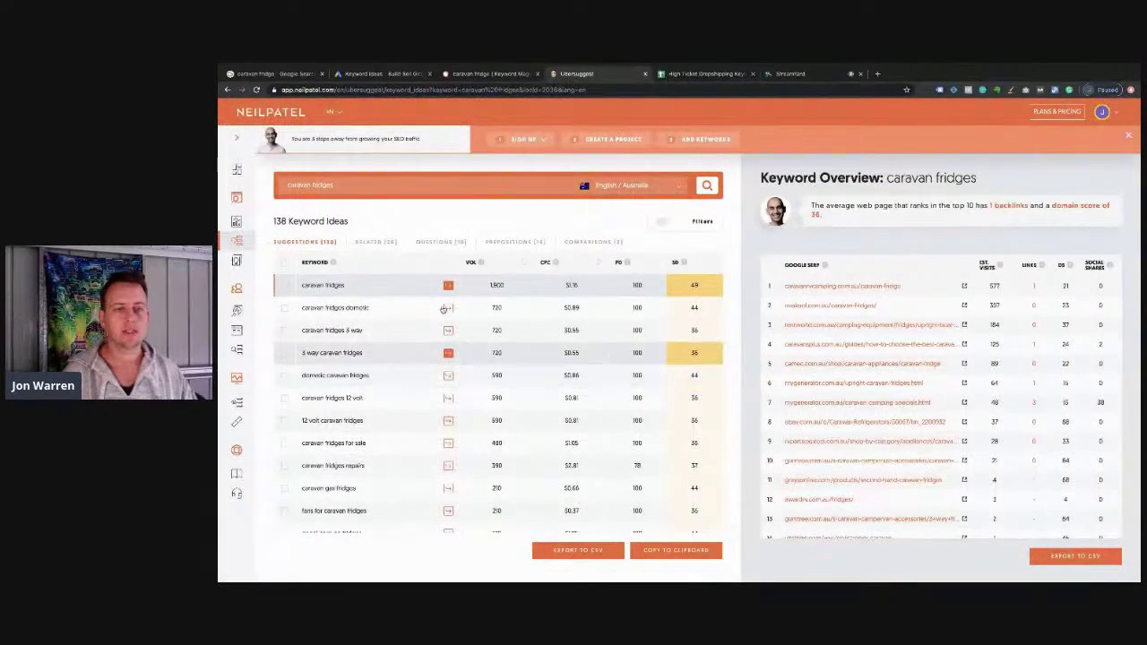
pyautogui.moveTo(359, 184); pyautogui.dragTo(276, 181)
pyautogui.write('caravan cove')
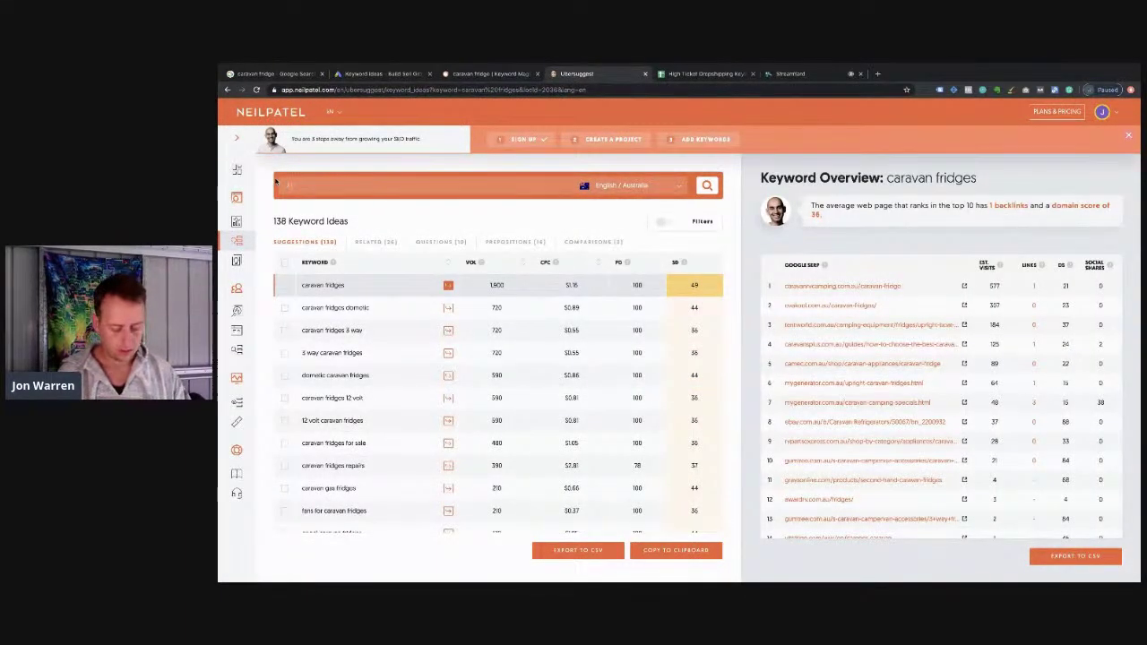
pyautogui.write('r')
pyautogui.press('Return')
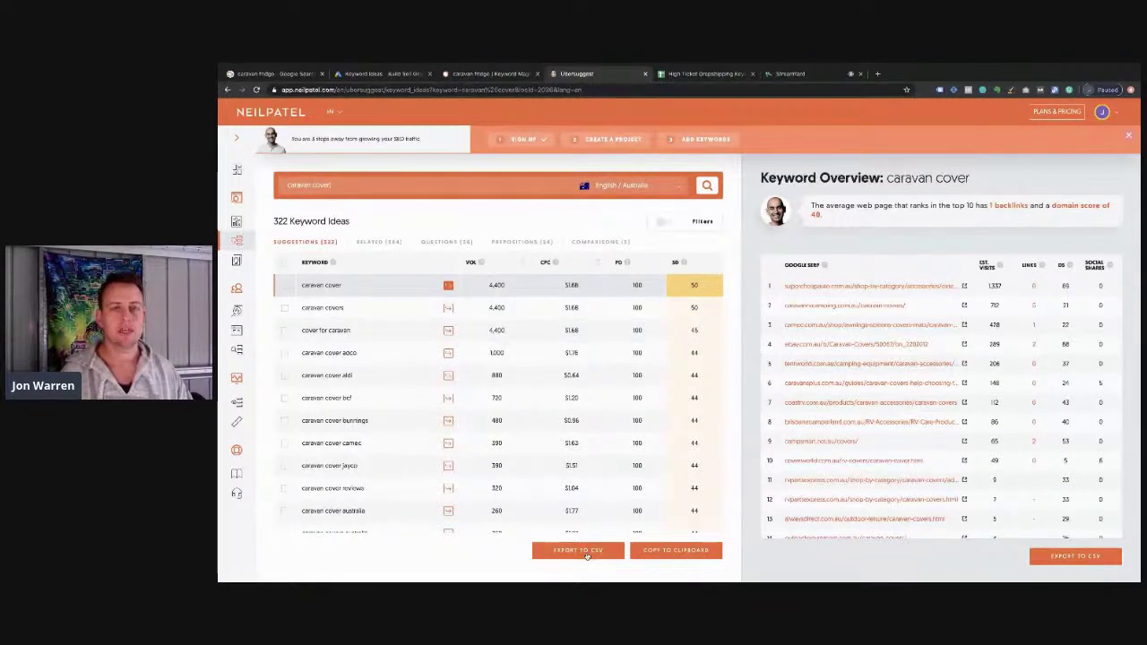
# Step: Return to the Google Sheets template and review the keyword list in the Caravan Fridge Root Term sheet
pyautogui.click(673, 74)
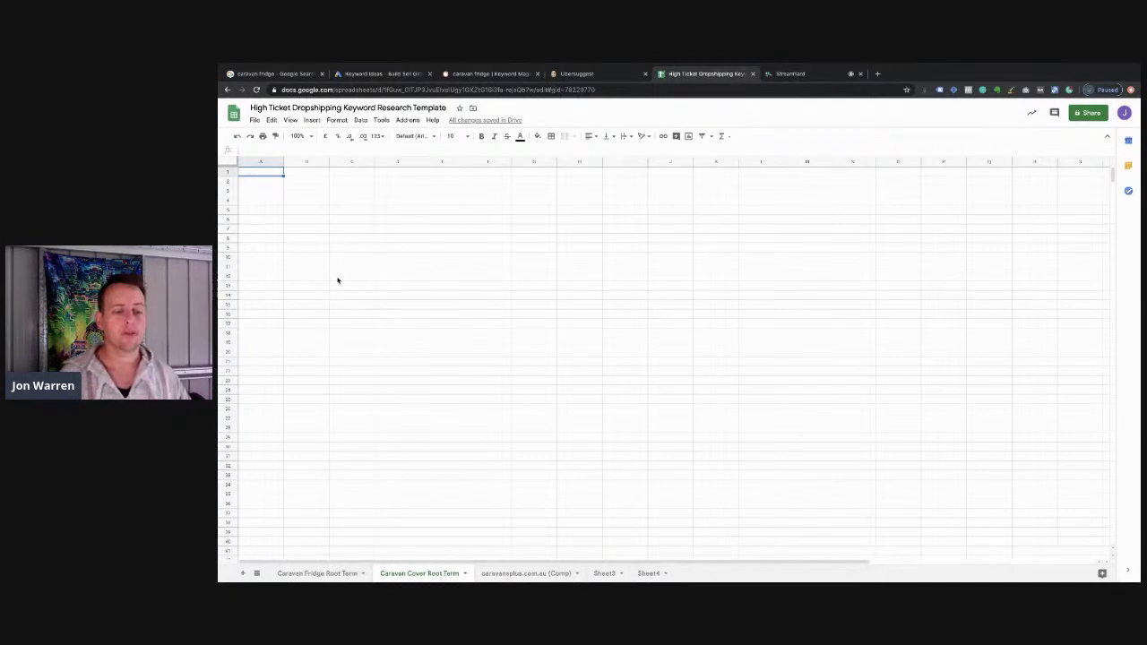
pyautogui.click(324, 572)
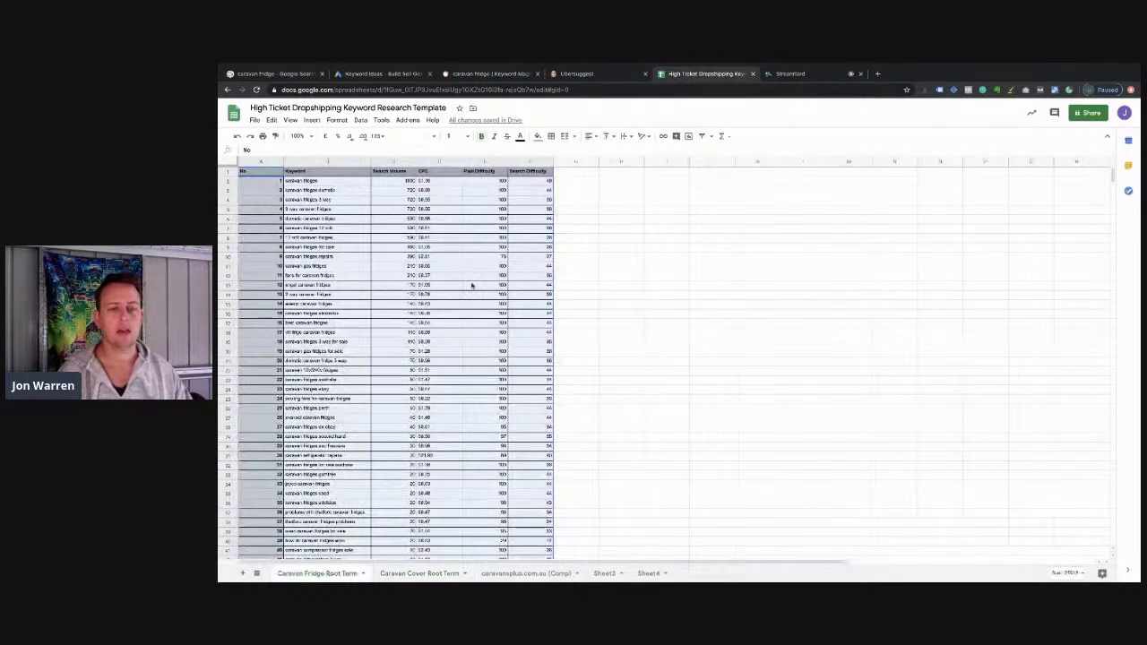
pyautogui.scroll(-5, 391, 271)
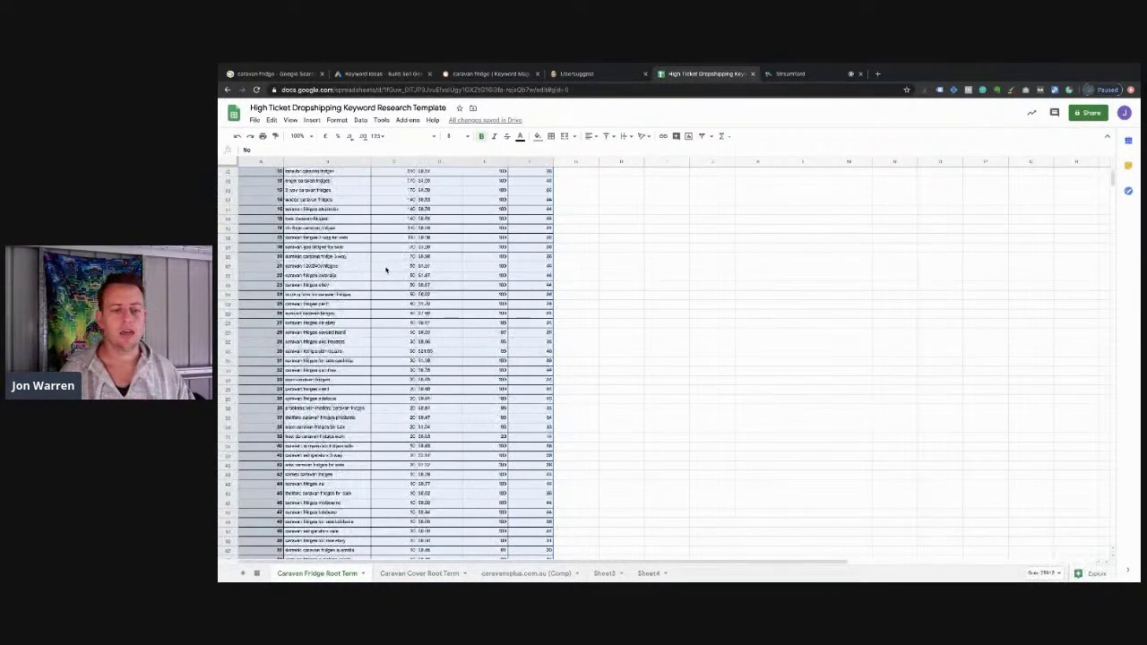
pyautogui.scroll(5, 386, 270)
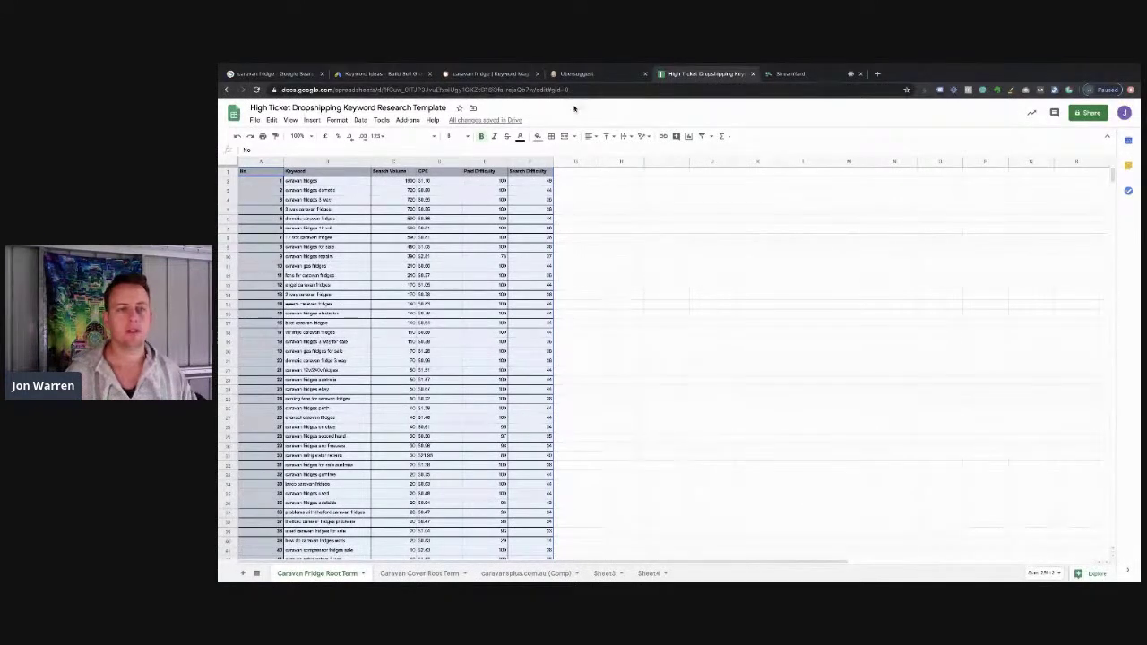
# Step: Switch to Ubersuggest, search for the brand "evakool" and review its keyword ideas
pyautogui.click(576, 75)
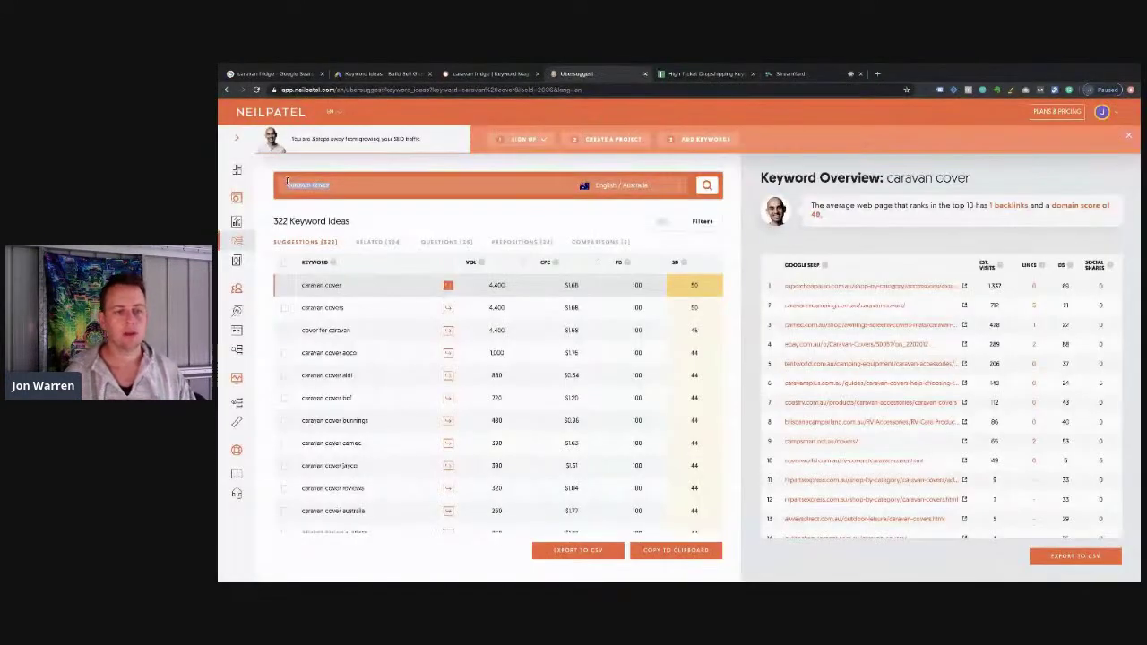
pyautogui.click(288, 182)
pyautogui.write('evakool')
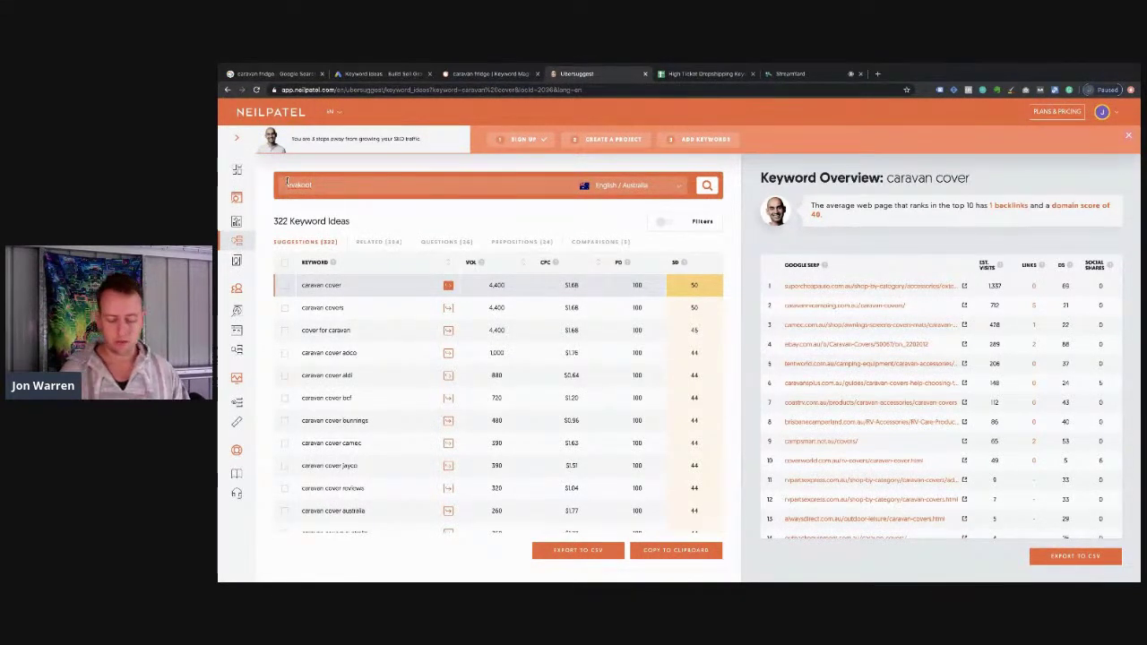
pyautogui.press('Return')
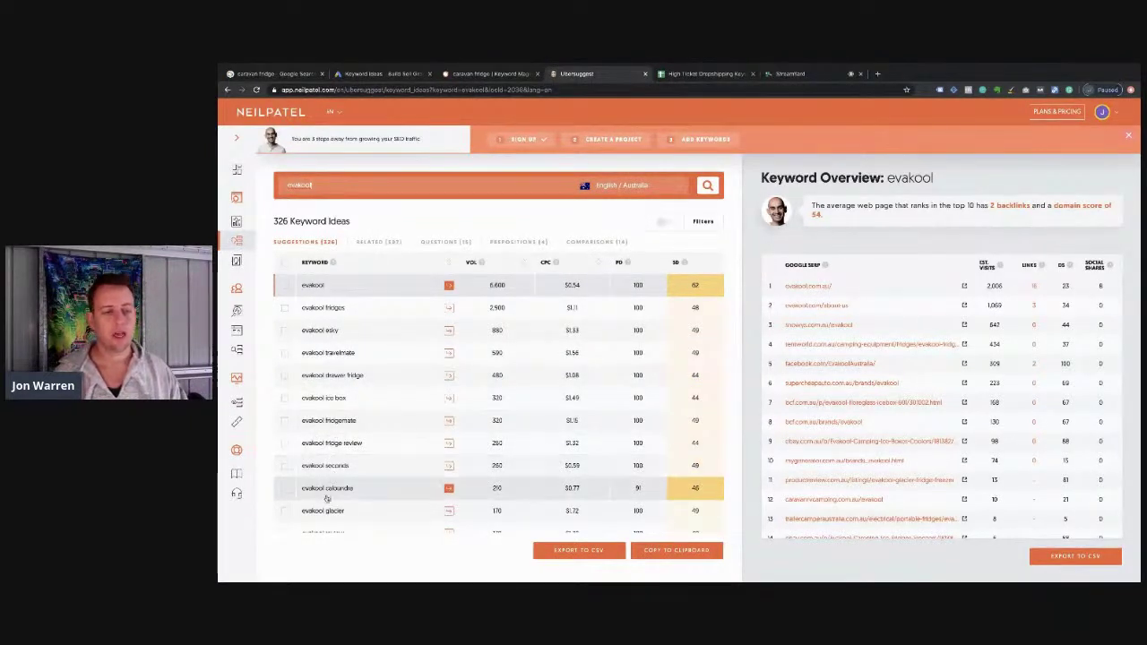
pyautogui.scroll(-1, 327, 491)
pyautogui.scroll(1, 313, 369)
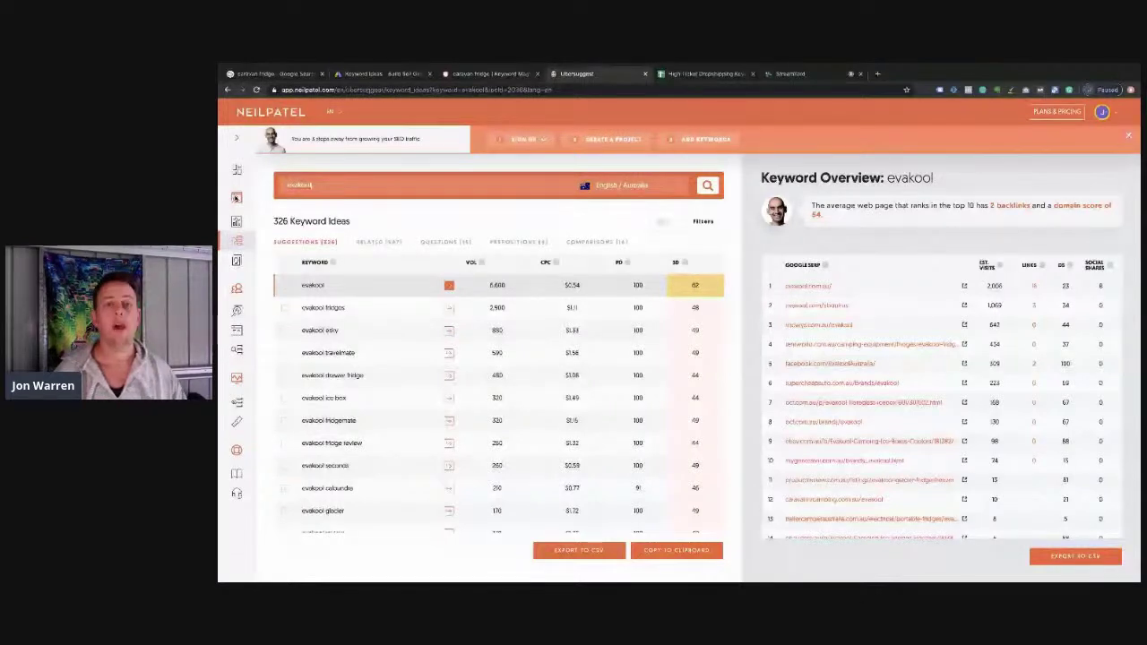
# Step: Open the keyword overview, search for the competitor domain caravansplus.com.au and examine its traffic, ranking keywords and top SEO pages
pyautogui.click(237, 222)
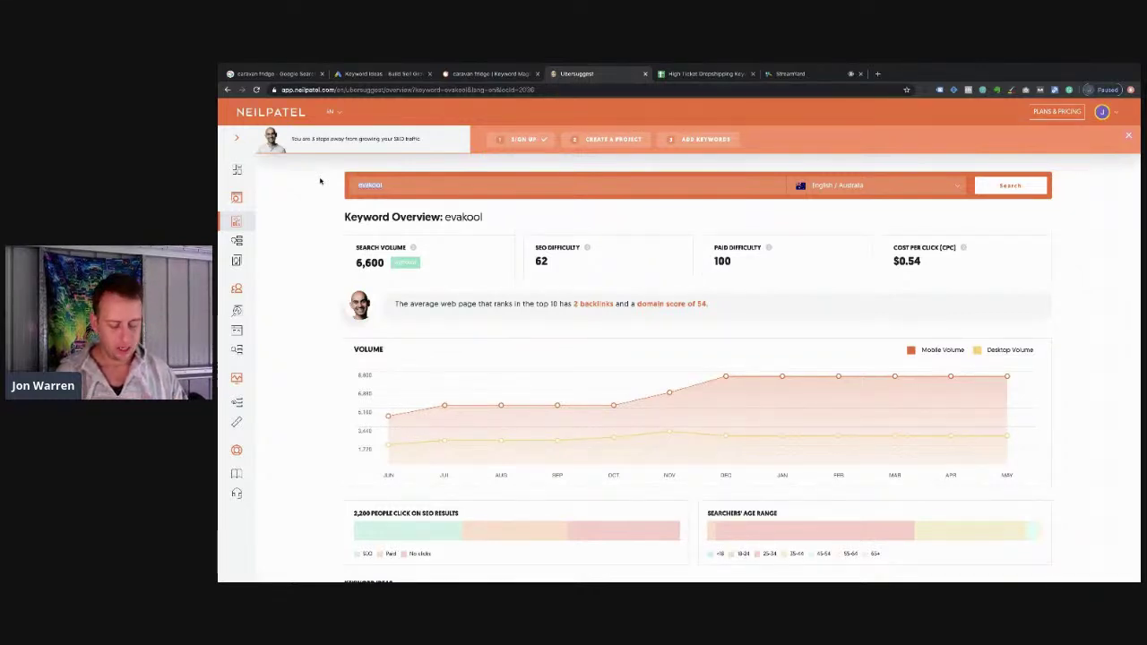
pyautogui.write('caravan')
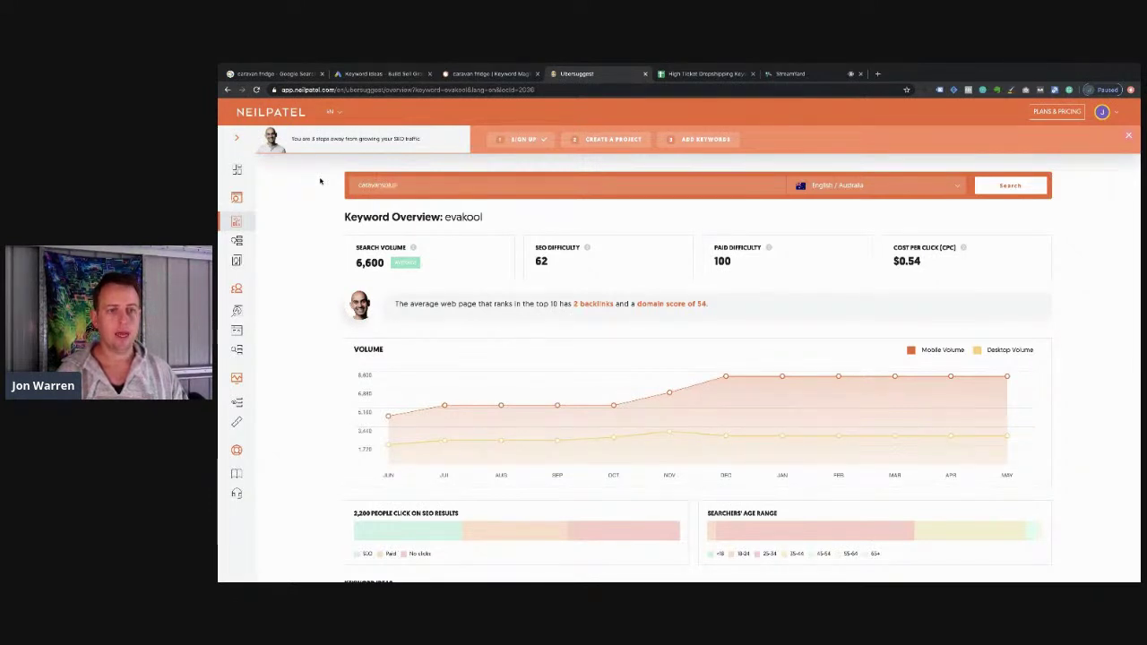
pyautogui.write('splus.com.au')
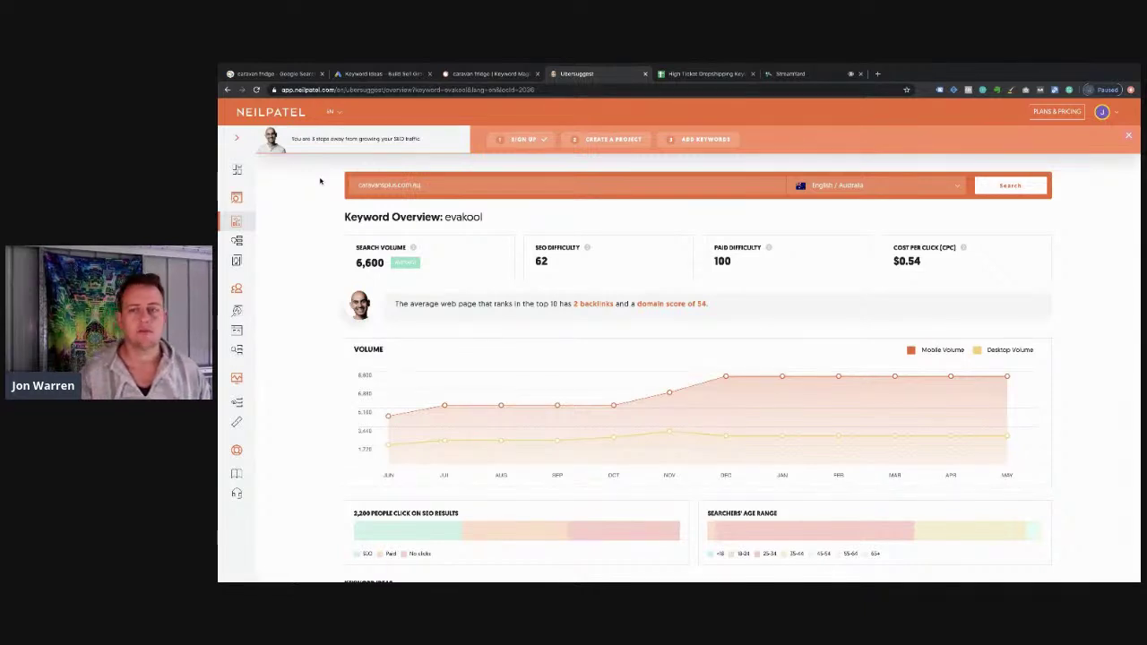
pyautogui.click(996, 188)
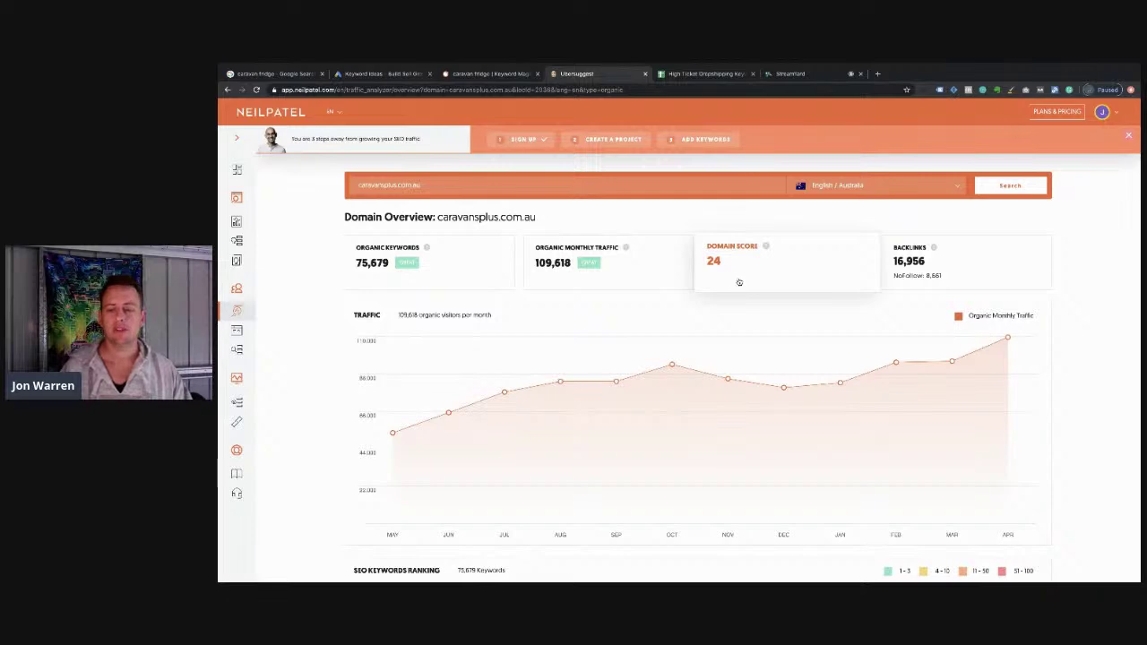
pyautogui.scroll(-5, 738, 281)
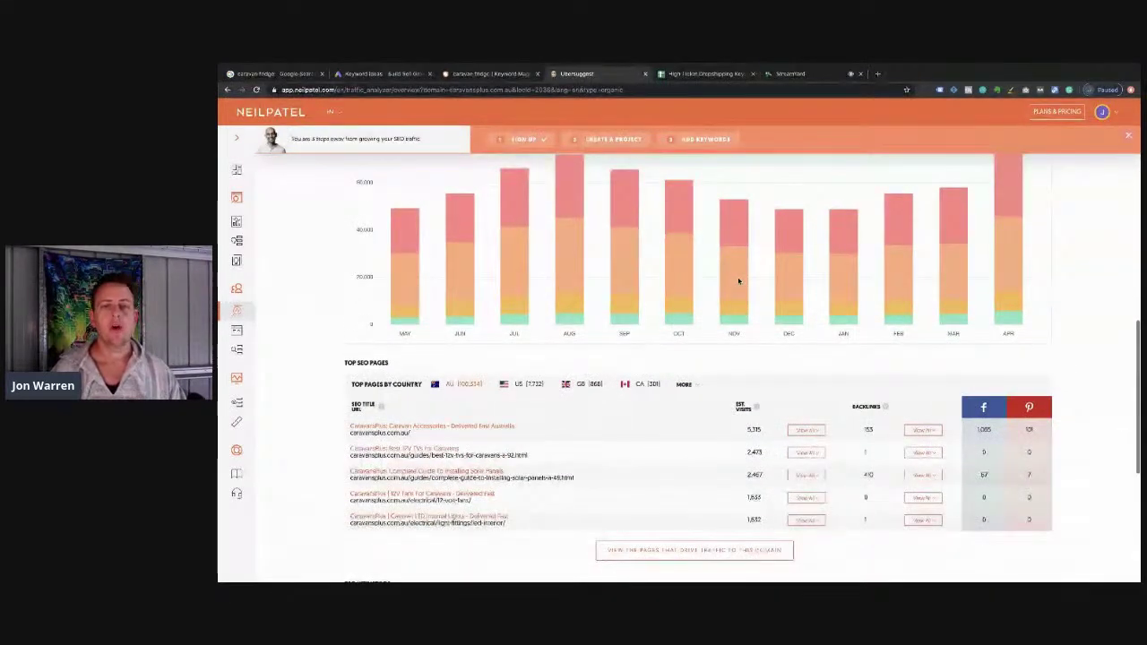
pyautogui.scroll(5, 739, 281)
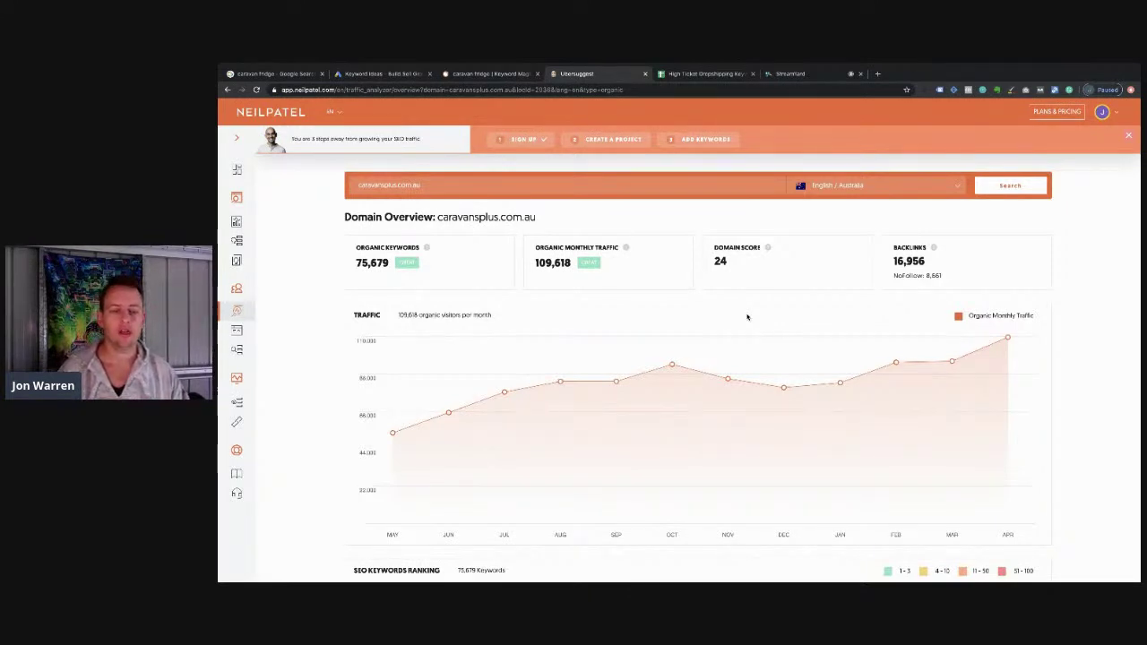
# Step: Review the caravansplus.com.au domain overview and open the full list of SEO keywords the domain ranks for
pyautogui.scroll(-2, 747, 316)
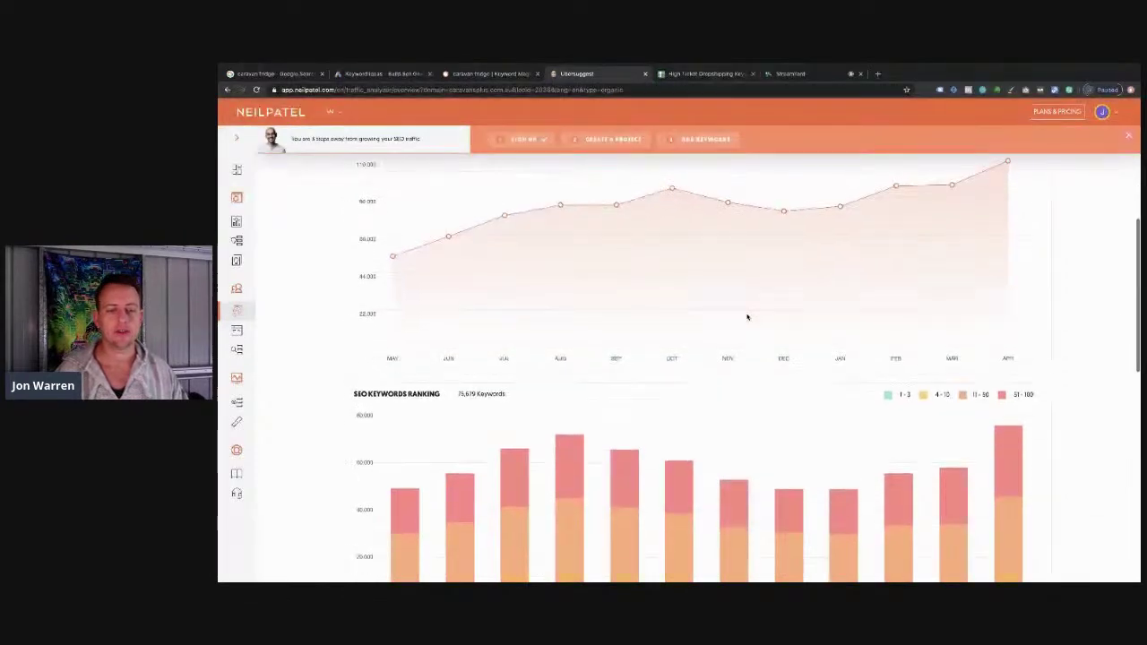
pyautogui.scroll(-2, 747, 316)
pyautogui.scroll(-5, 747, 317)
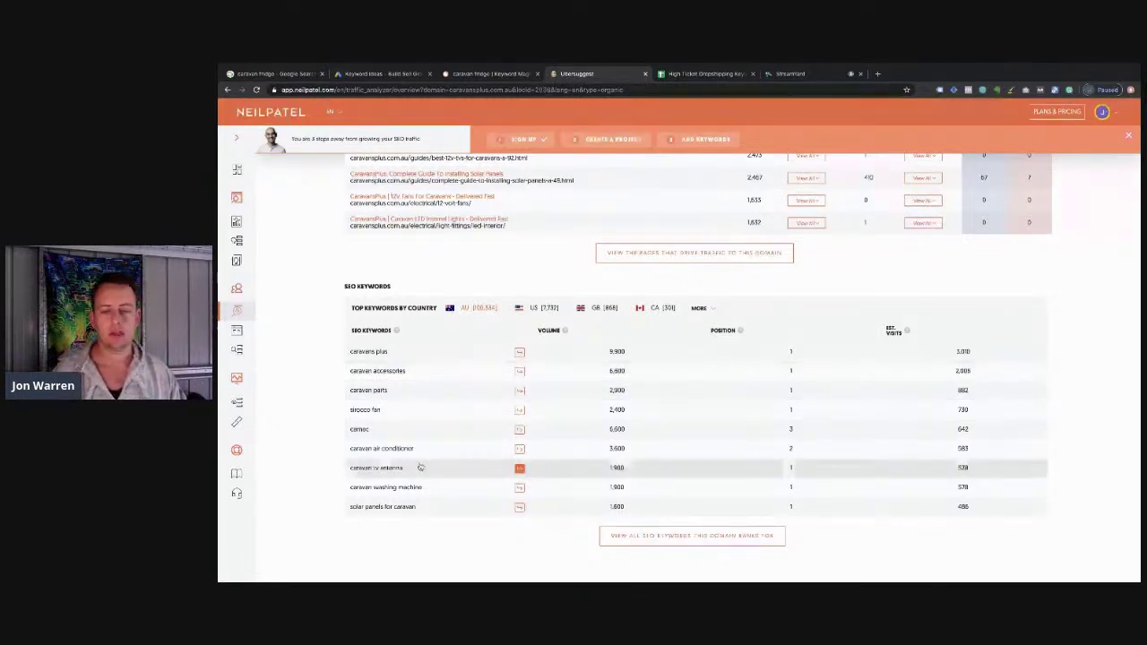
pyautogui.click(654, 538)
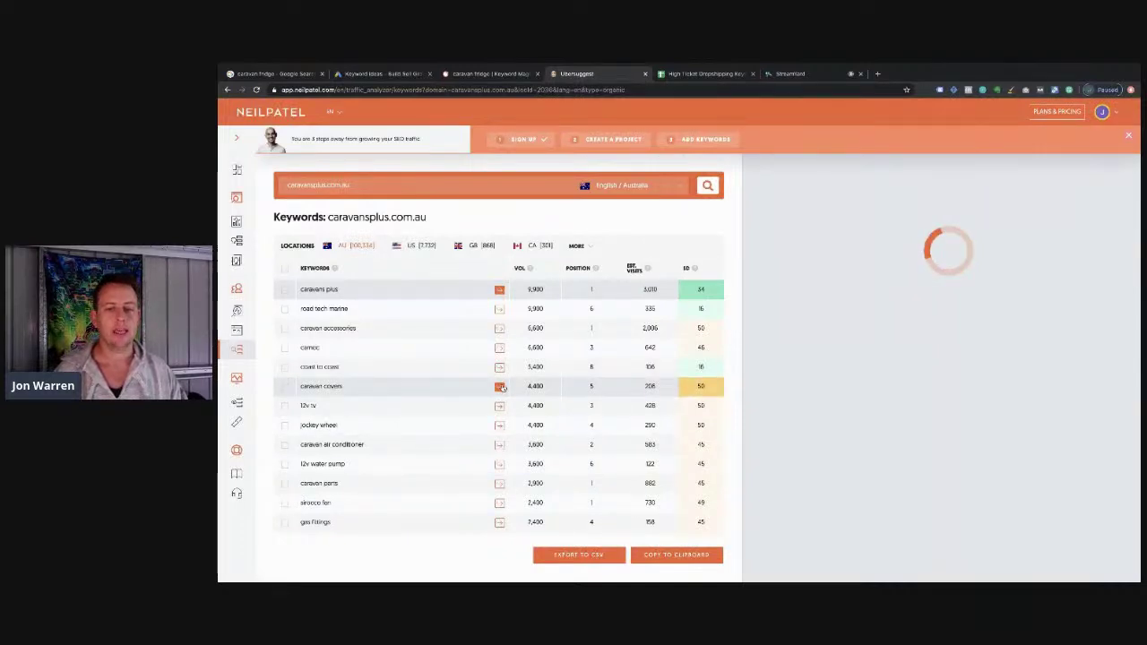
# Step: Examine the Australian ranking keywords of caravansplus.com.au for product and brand terms, comparing their volume, position and estimated visits
pyautogui.scroll(-15, 501, 387)
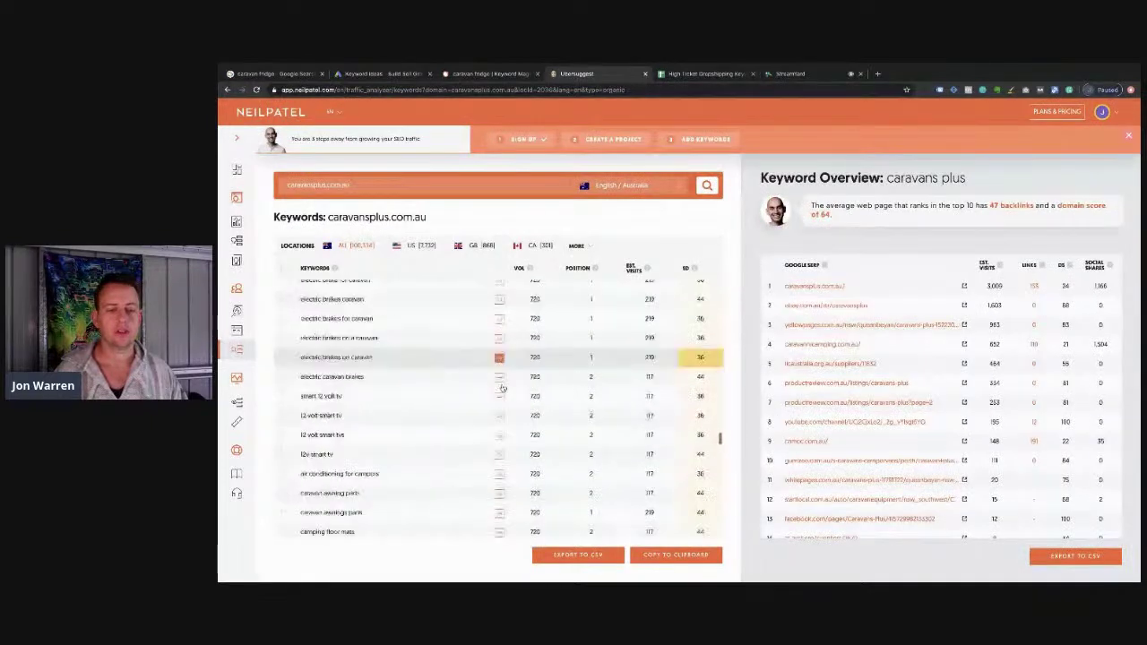
pyautogui.scroll(10, 502, 387)
pyautogui.scroll(5, 501, 387)
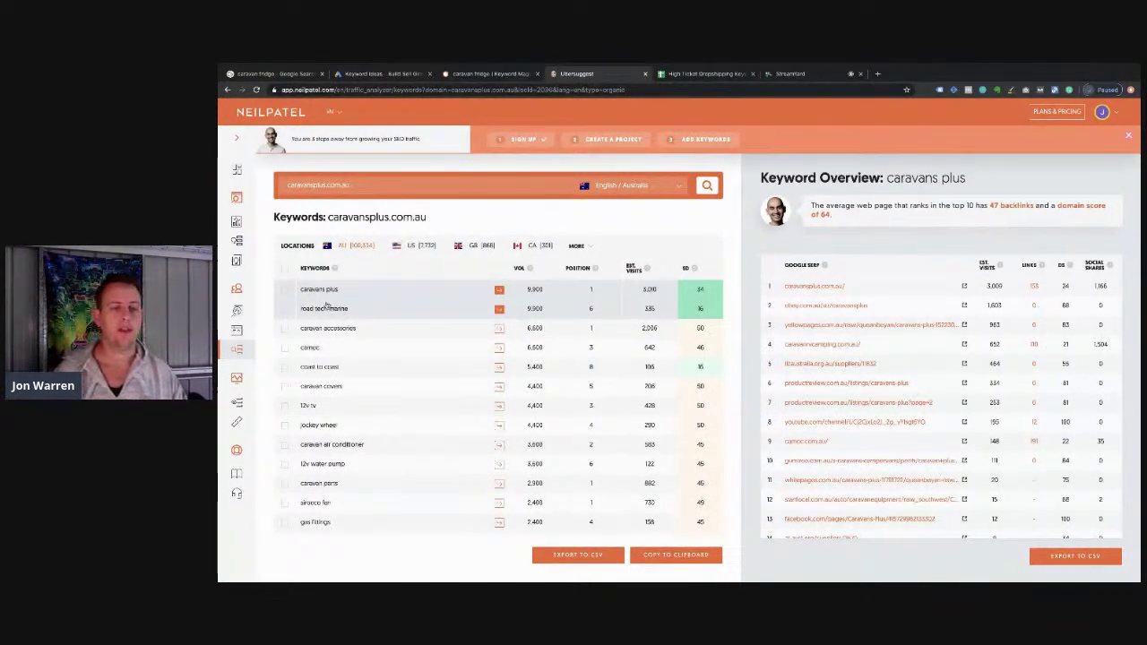
pyautogui.scroll(-4, 362, 422)
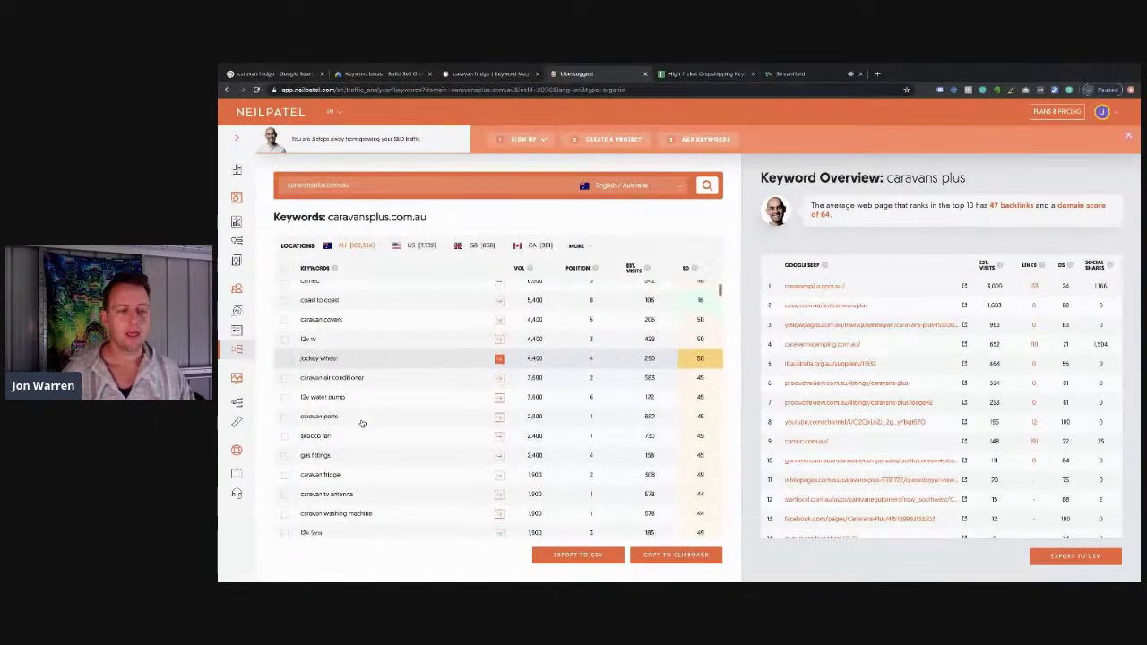
pyautogui.scroll(-1, 362, 422)
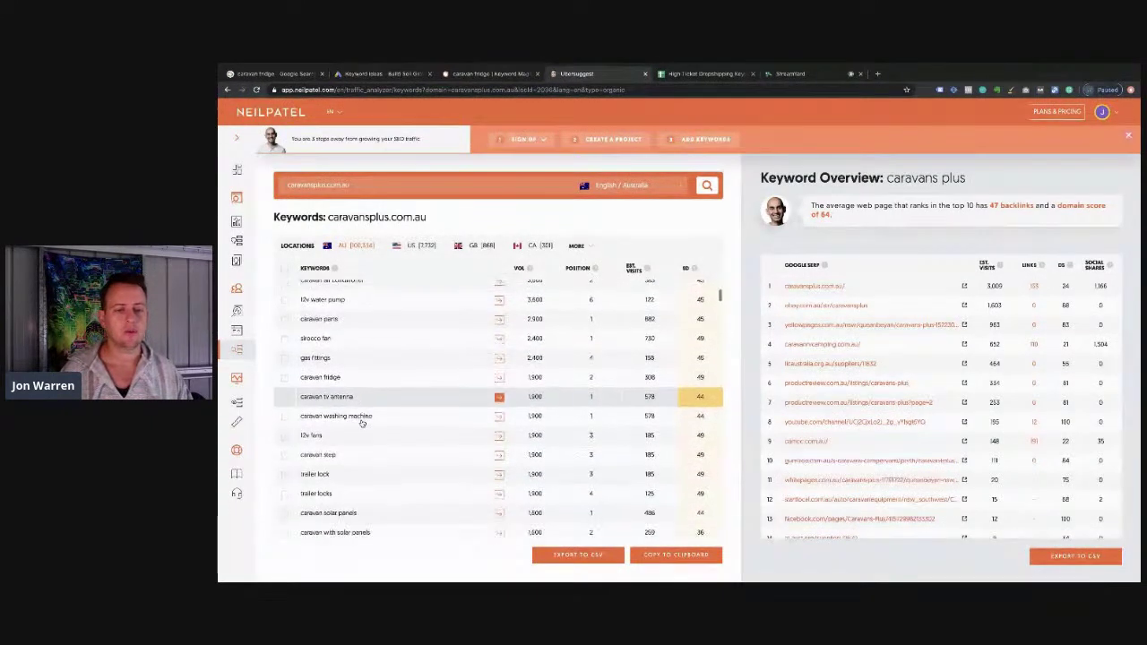
pyautogui.scroll(-2, 376, 419)
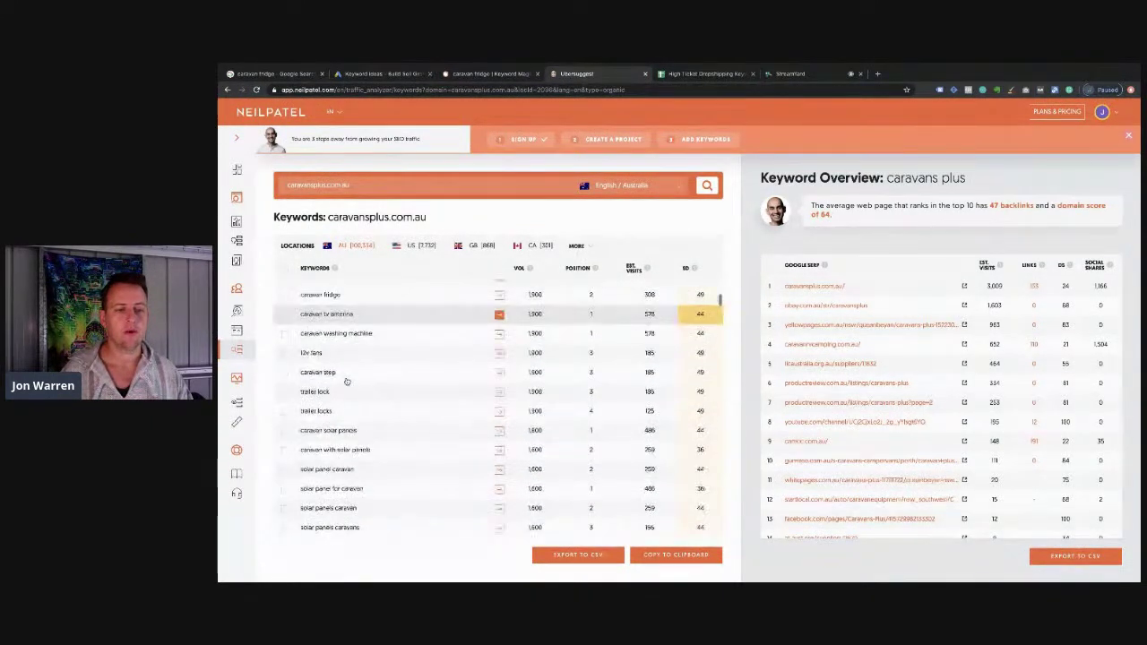
pyautogui.scroll(1, 346, 335)
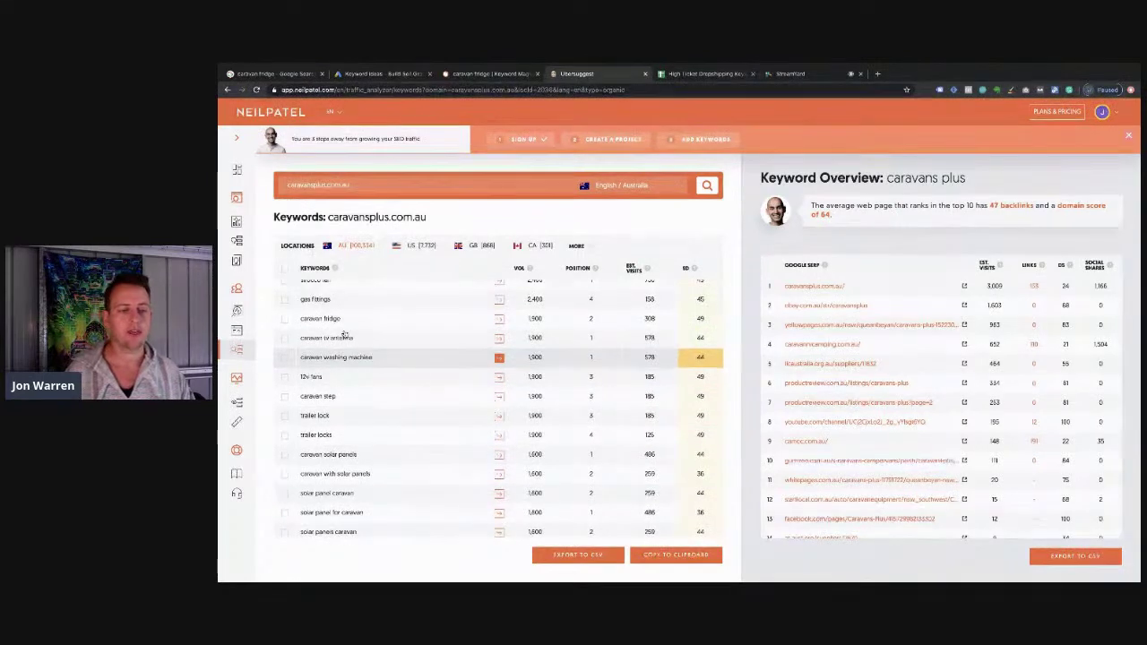
pyautogui.scroll(5, 344, 333)
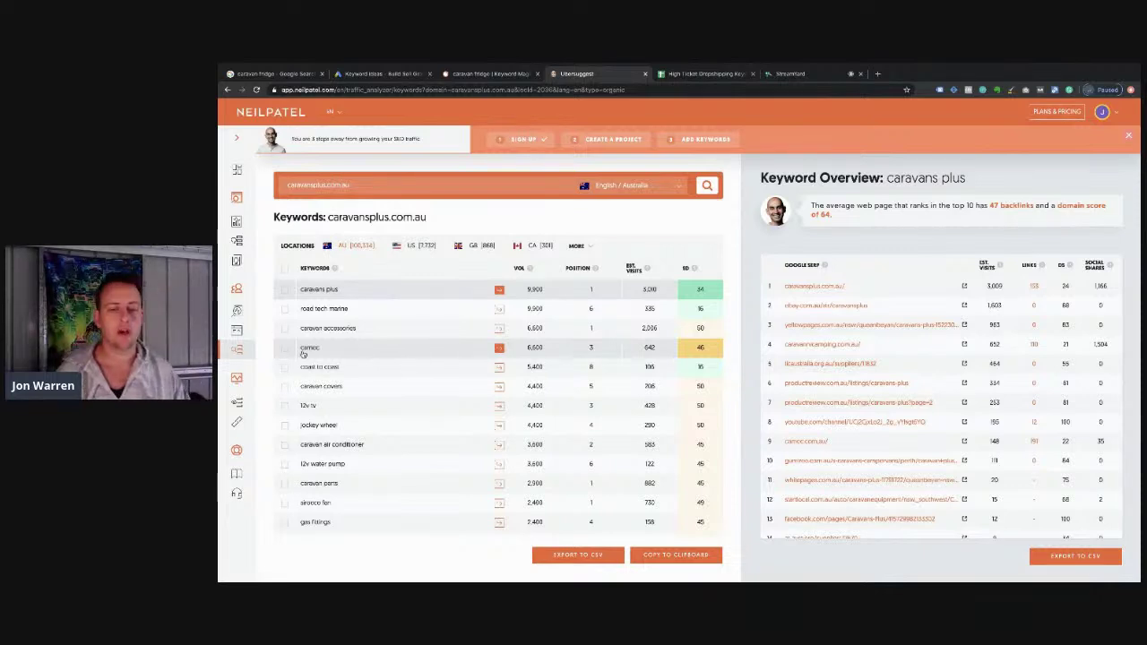
pyautogui.scroll(-10, 371, 459)
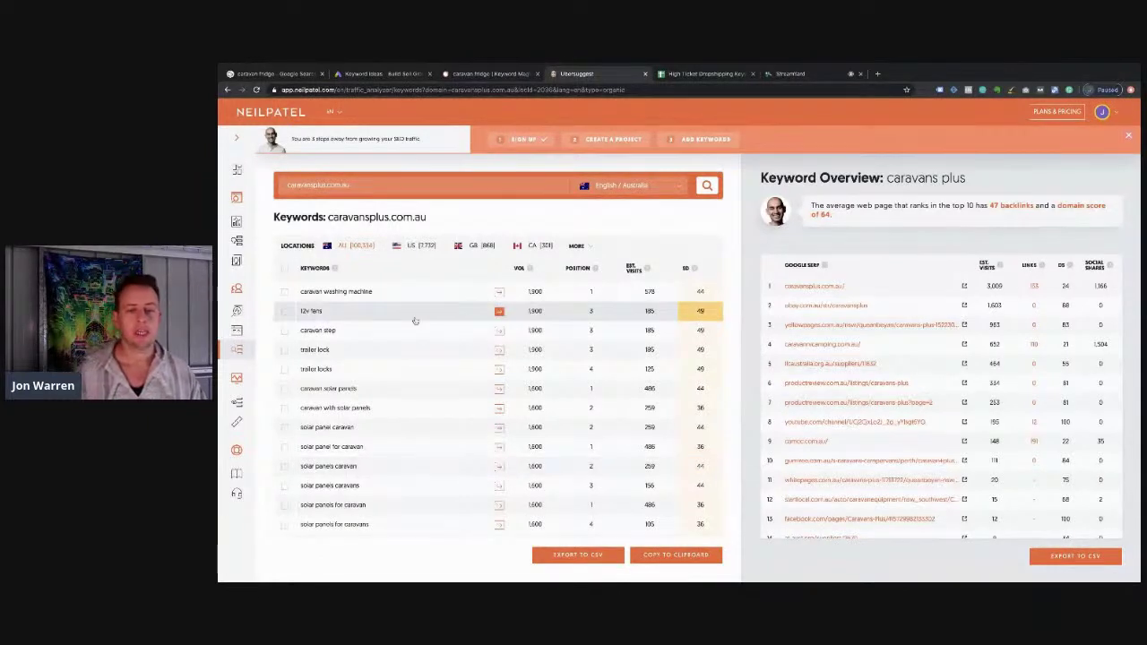
pyautogui.scroll(5, 407, 323)
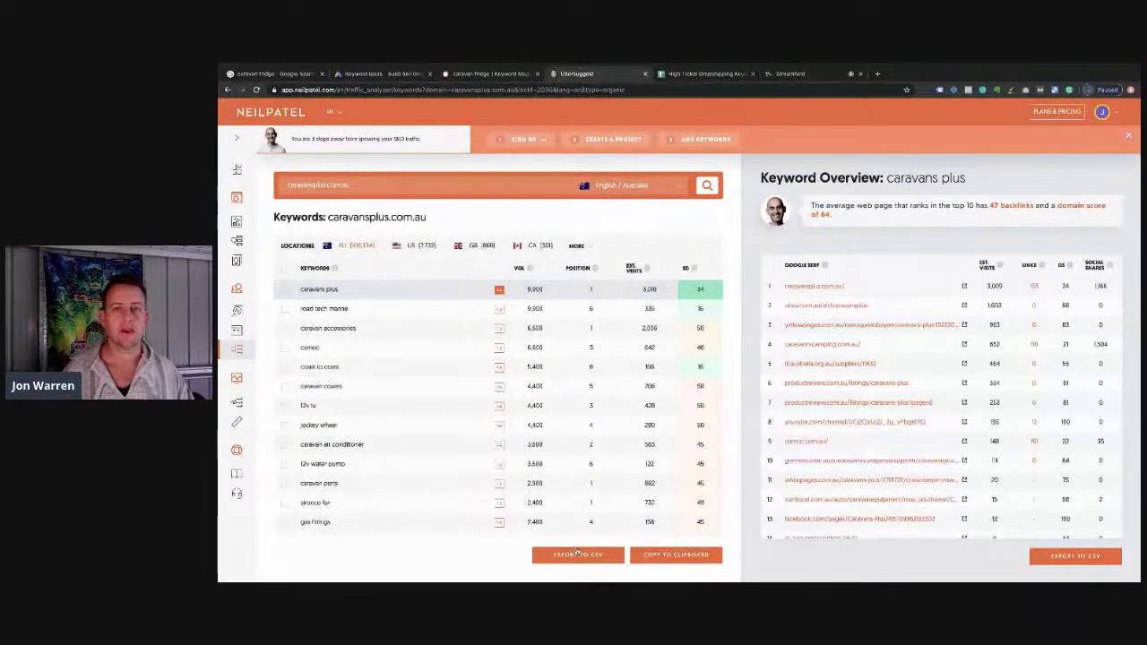
# Step: Switch to the Google Sheets template, check the caravansplus.com.au (Comp) sheet, and return to "caravan fridges dometic" in the Caravan Fridge Root Term sheet
pyautogui.click(678, 75)
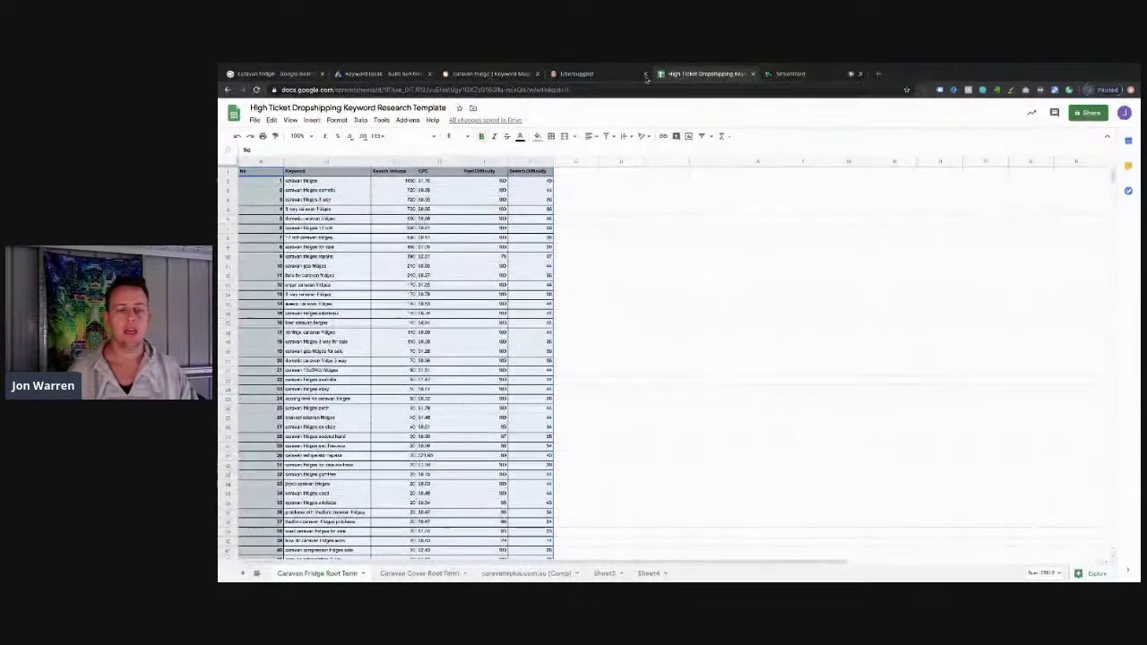
pyautogui.click(521, 575)
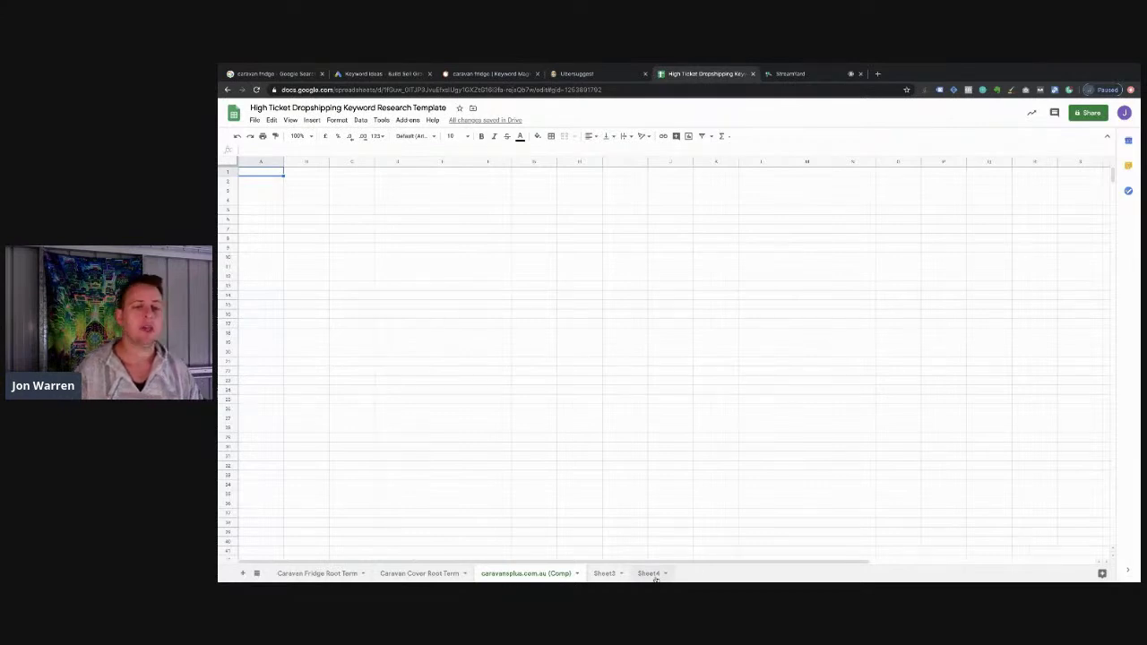
pyautogui.click(317, 574)
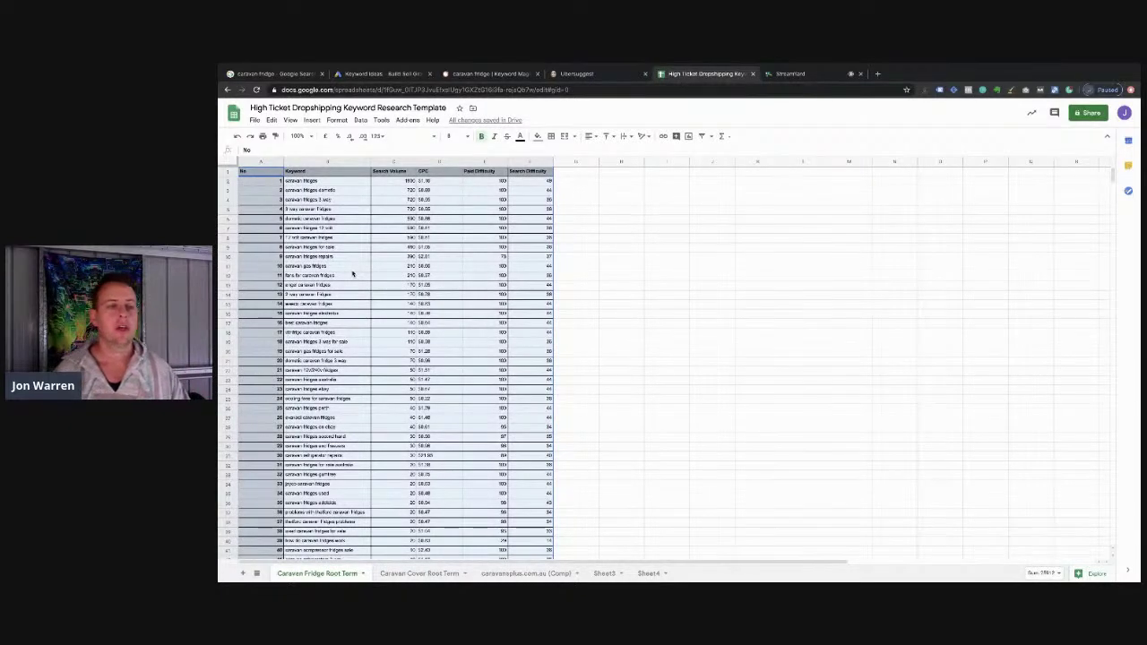
pyautogui.click(315, 190)
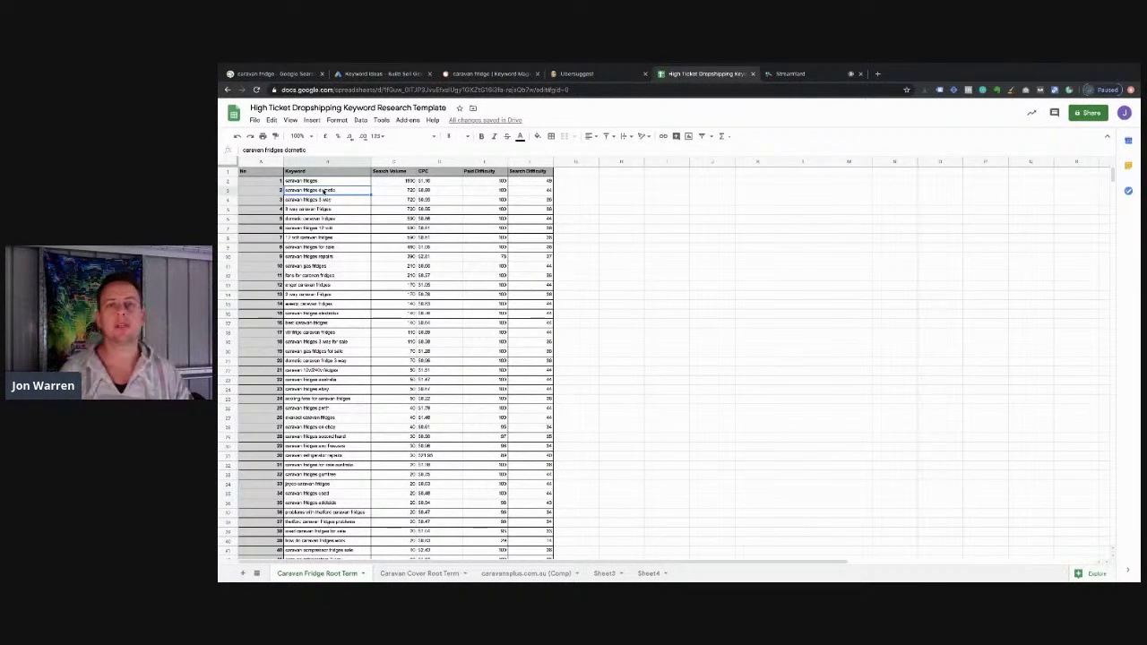
# Step: Switch to the StreamYard studio and stop sharing the screen in the live broadcast
pyautogui.click(788, 74)
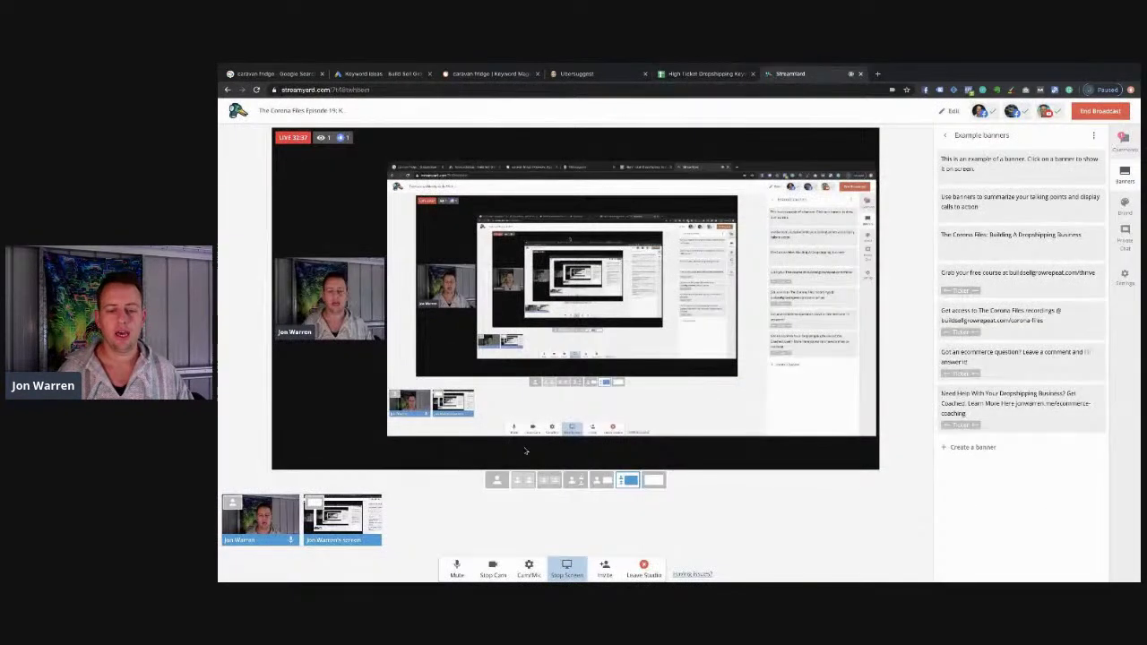
pyautogui.click(567, 566)
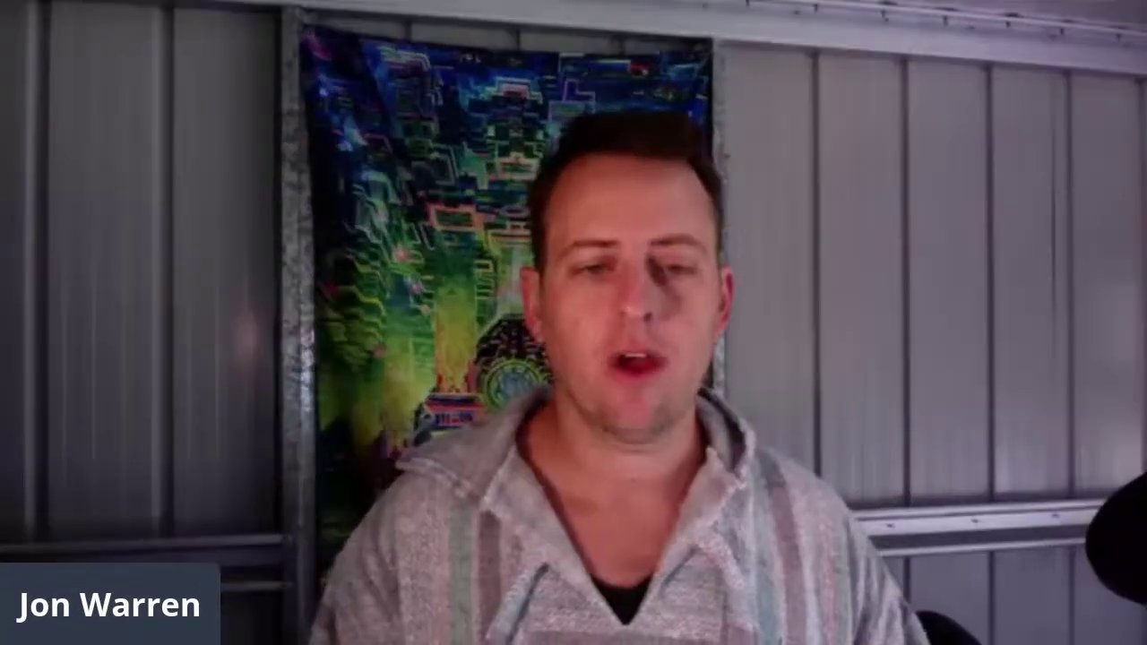